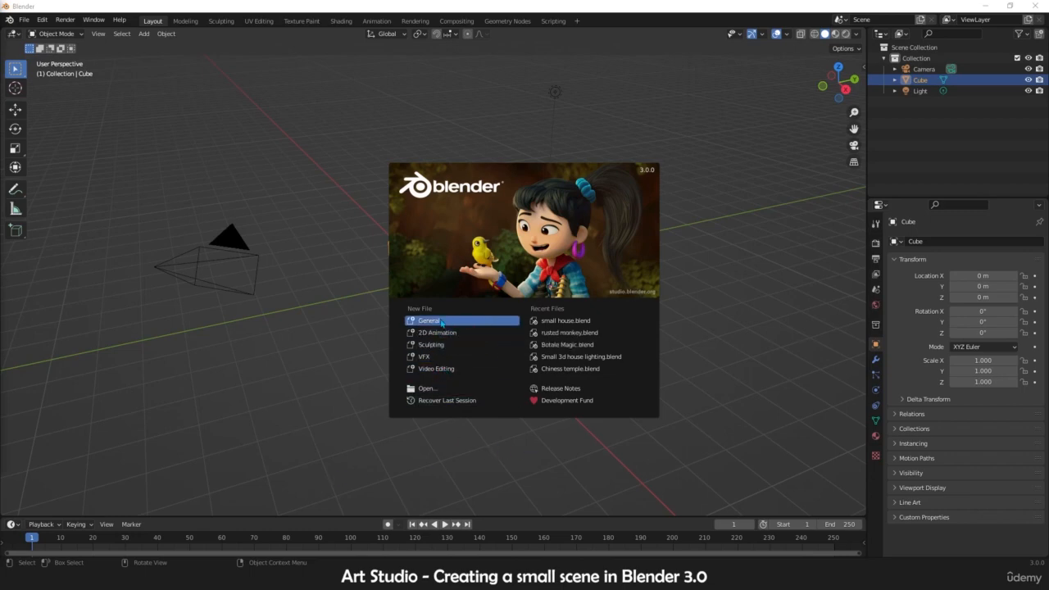
Start a new General file and select the default camera, cube and light together
{"action": "left_click", "coordinate": [429, 320]}
{"action": "scroll", "coordinate": [509, 249], "scroll_direction": "down", "scroll_amount": 4}
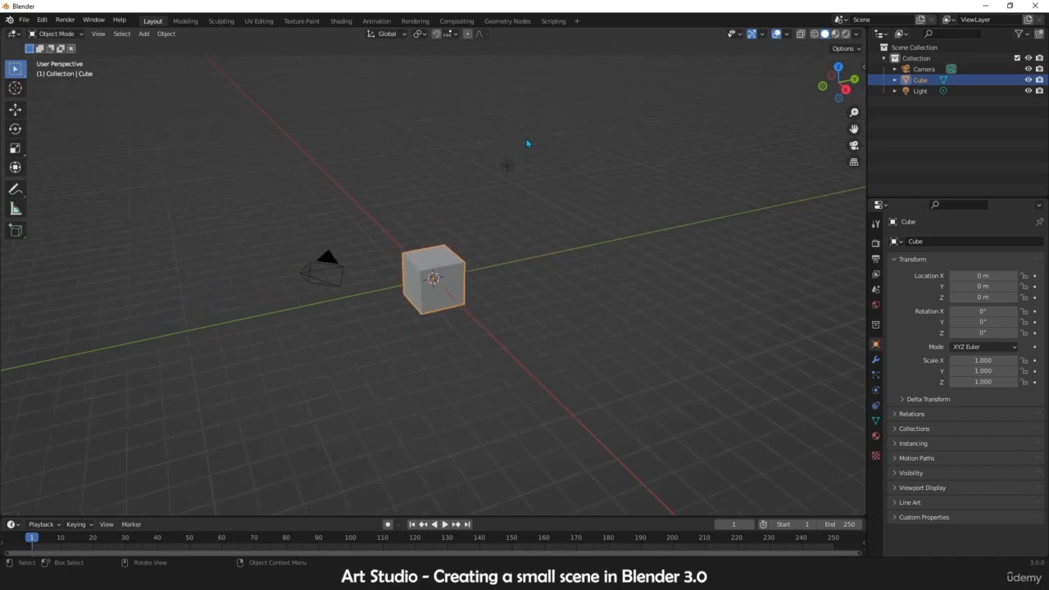
{"action": "left_click_drag", "start_coordinate": [529, 139], "coordinate": [268, 392]}
{"action": "scroll", "coordinate": [487, 243], "scroll_direction": "up", "scroll_amount": 1}
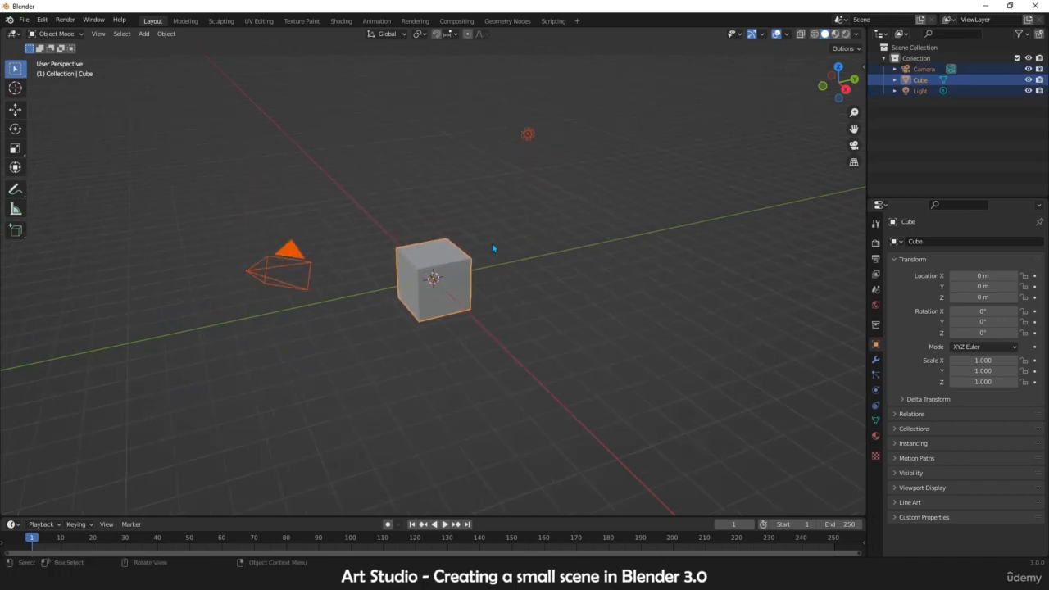
{"action": "middle_click_drag", "start_coordinate": [374, 222], "coordinate": [541, 197]}
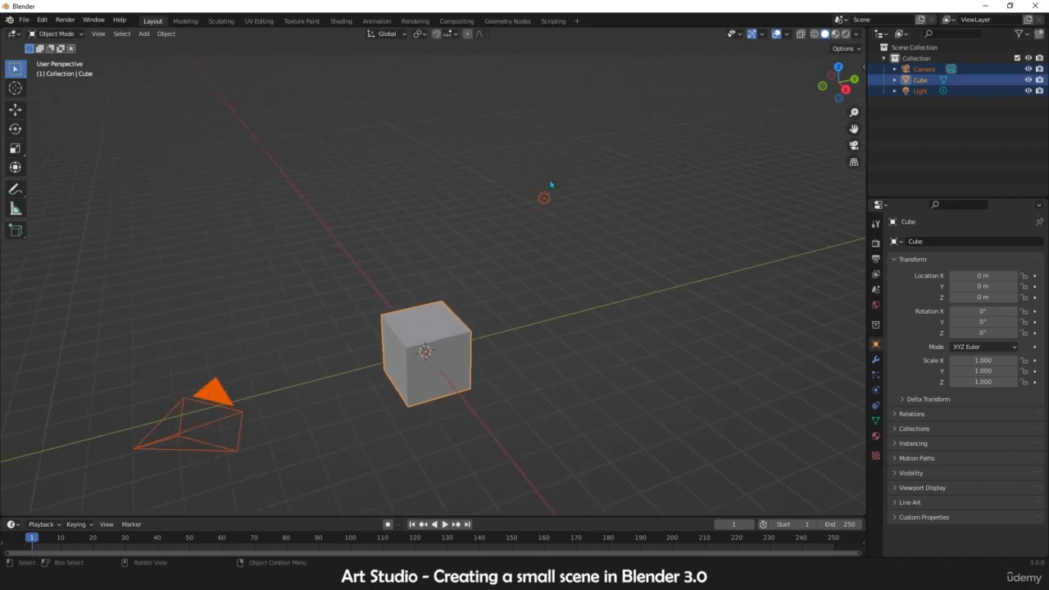
Delete the default light and camera, leaving only the cube in the scene
{"action": "left_click", "coordinate": [545, 194]}
{"action": "middle_click_drag", "start_coordinate": [514, 245], "coordinate": [492, 256]}
{"action": "scroll", "coordinate": [545, 237], "scroll_direction": "down", "scroll_amount": 2}
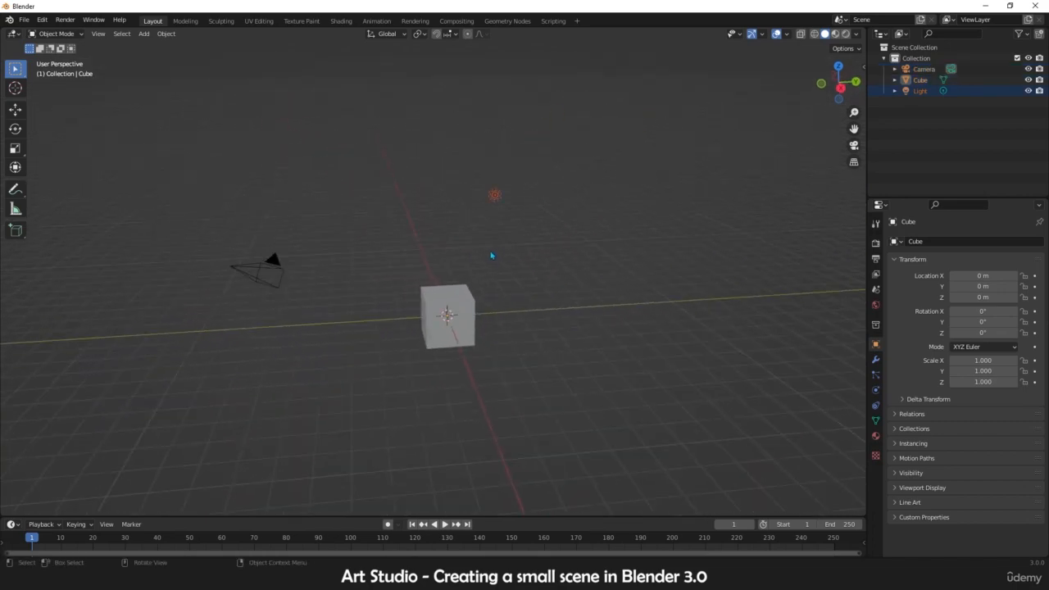
{"action": "scroll", "coordinate": [486, 255], "scroll_direction": "up", "scroll_amount": 1}
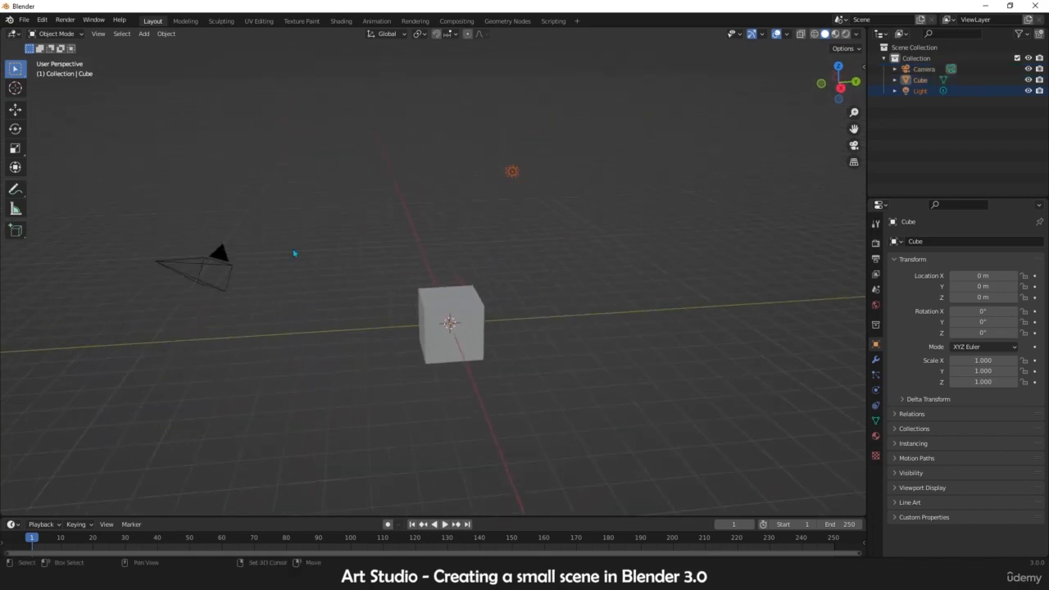
{"action": "left_click", "coordinate": [226, 277], "text": "shift"}
{"action": "key", "text": "x"}
{"action": "left_click", "coordinate": [290, 282]}
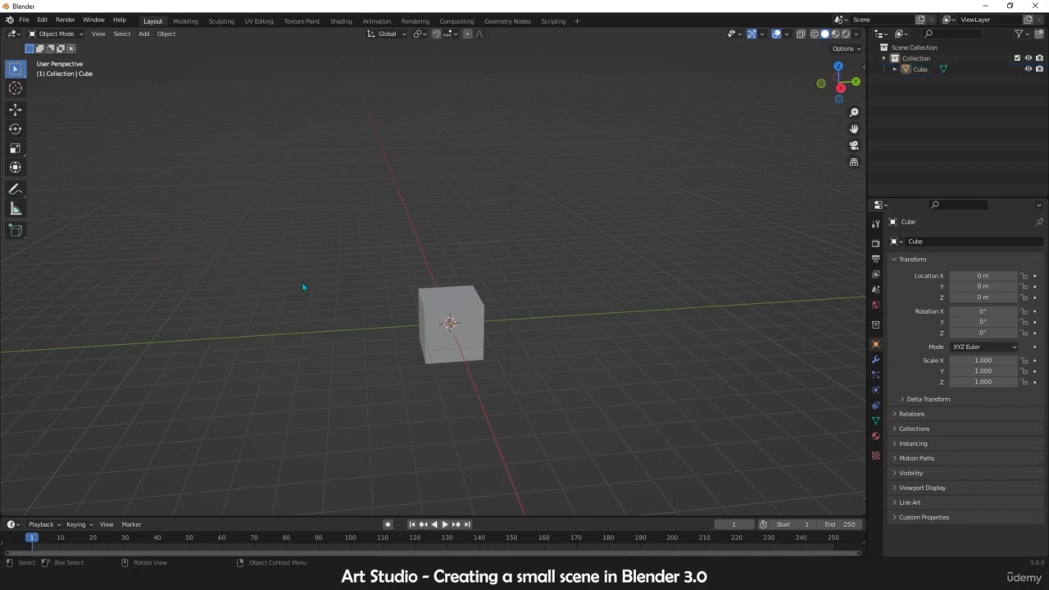
{"action": "scroll", "coordinate": [487, 352], "scroll_direction": "up", "scroll_amount": 2}
{"action": "left_click", "coordinate": [483, 348]}
{"action": "scroll", "coordinate": [480, 327], "scroll_direction": "up", "scroll_amount": 2}
{"action": "middle_click_drag", "start_coordinate": [475, 296], "coordinate": [583, 277]}
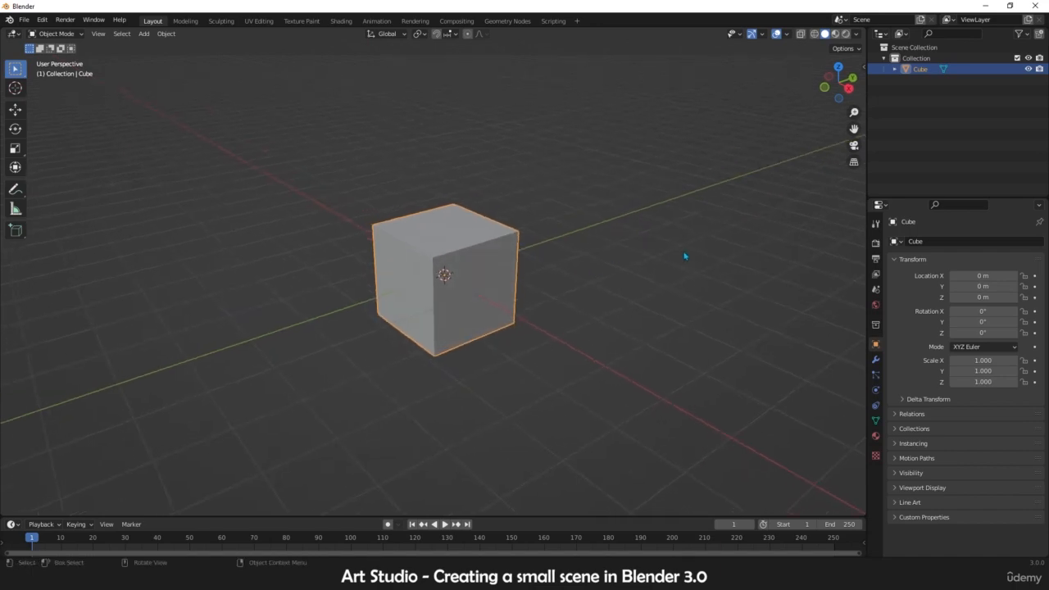
{"action": "key", "text": "n"}
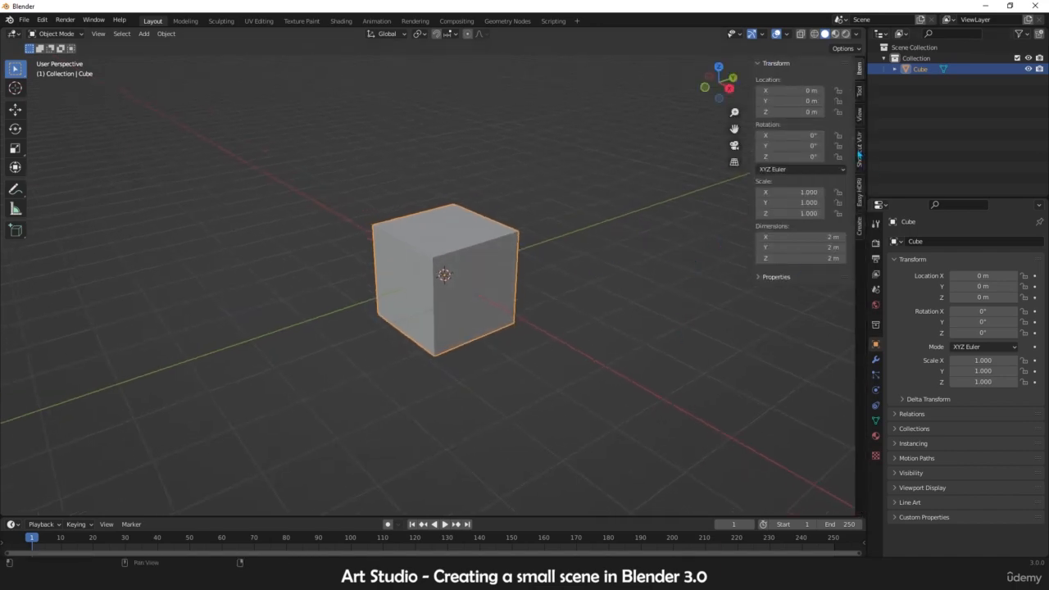
{"action": "left_click", "coordinate": [719, 155]}
{"action": "key", "text": "n"}
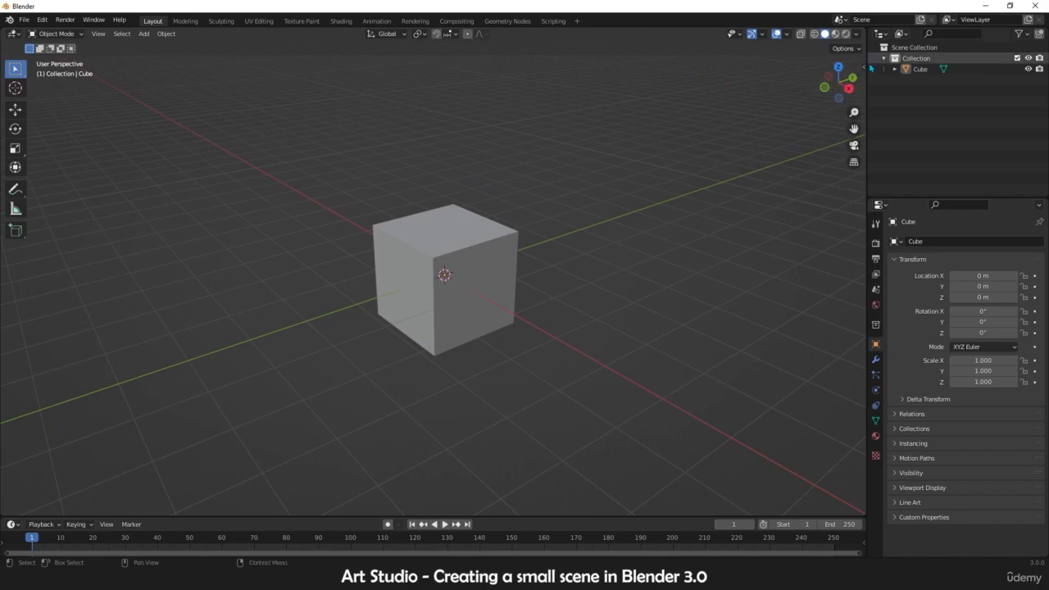
Start the Shortcut VUr add-on to display the pressed keys in the viewport
{"action": "left_click", "coordinate": [865, 68]}
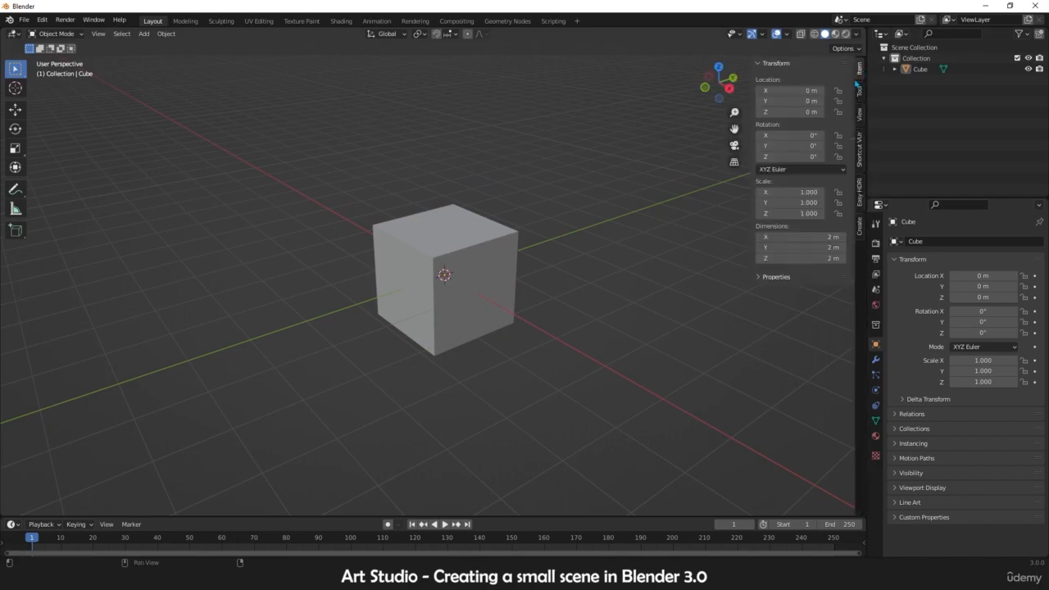
{"action": "left_click", "coordinate": [859, 150]}
{"action": "left_click", "coordinate": [762, 83]}
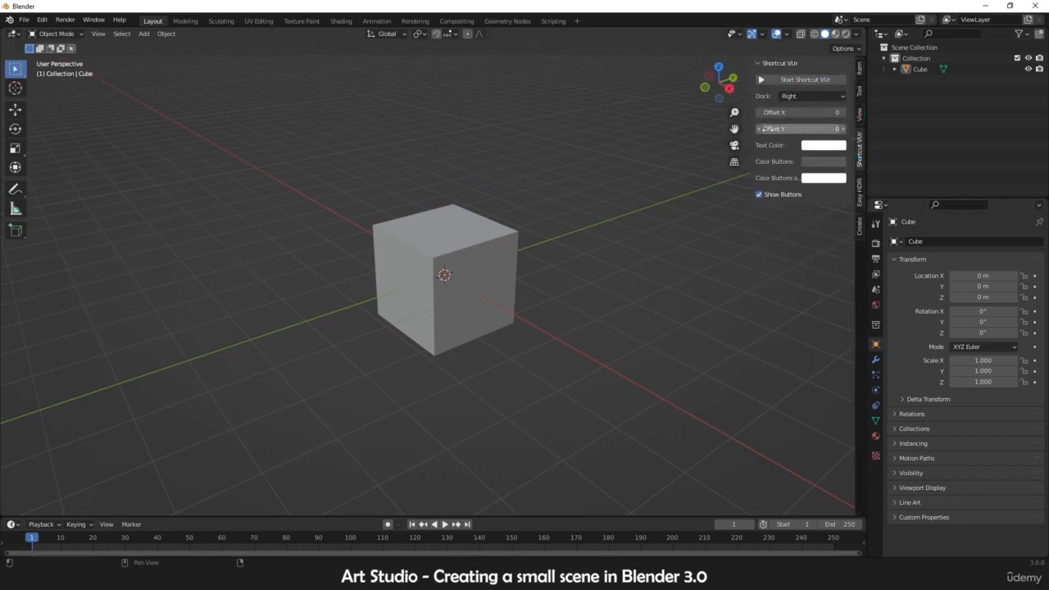
{"action": "key", "text": "n"}
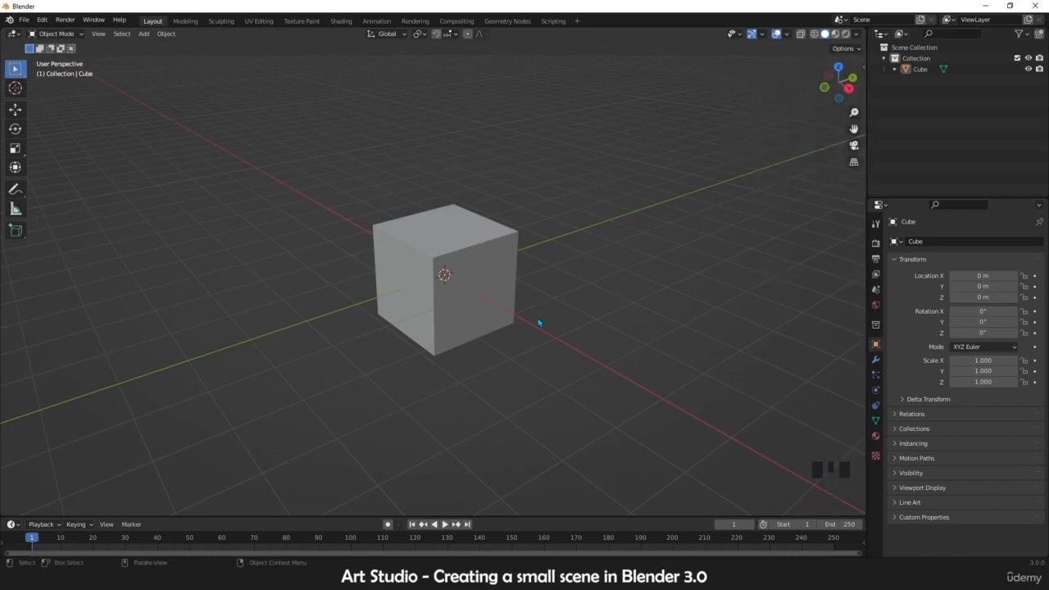
Enable the Cavity and Shadow options in the viewport shading settings
{"action": "middle_click_drag", "start_coordinate": [539, 322], "coordinate": [649, 347]}
{"action": "scroll", "coordinate": [600, 310], "scroll_direction": "up", "scroll_amount": 2}
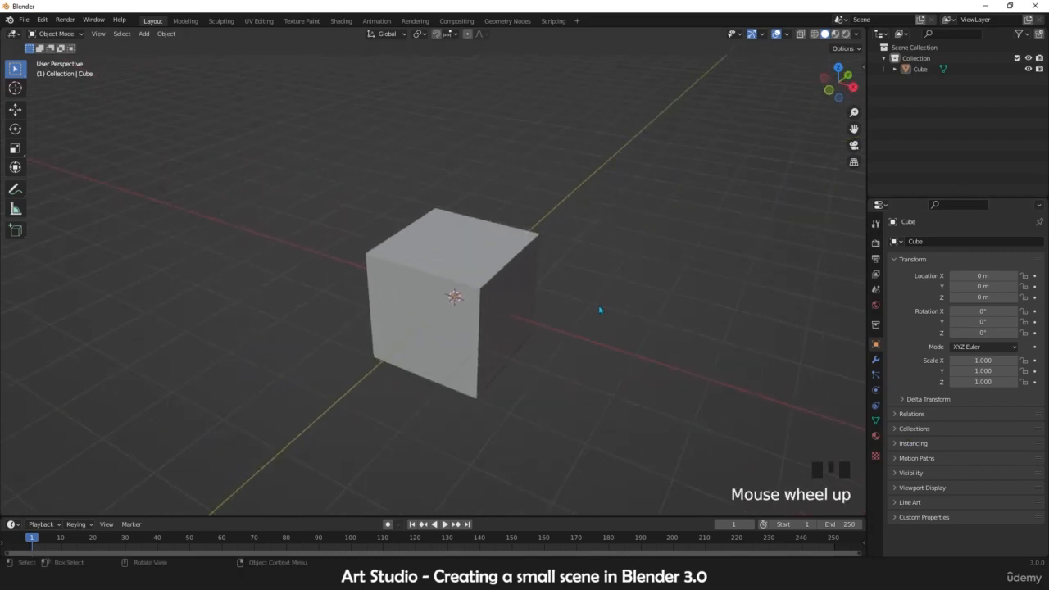
{"action": "middle_click_drag", "start_coordinate": [600, 310], "coordinate": [649, 295], "text": "shift"}
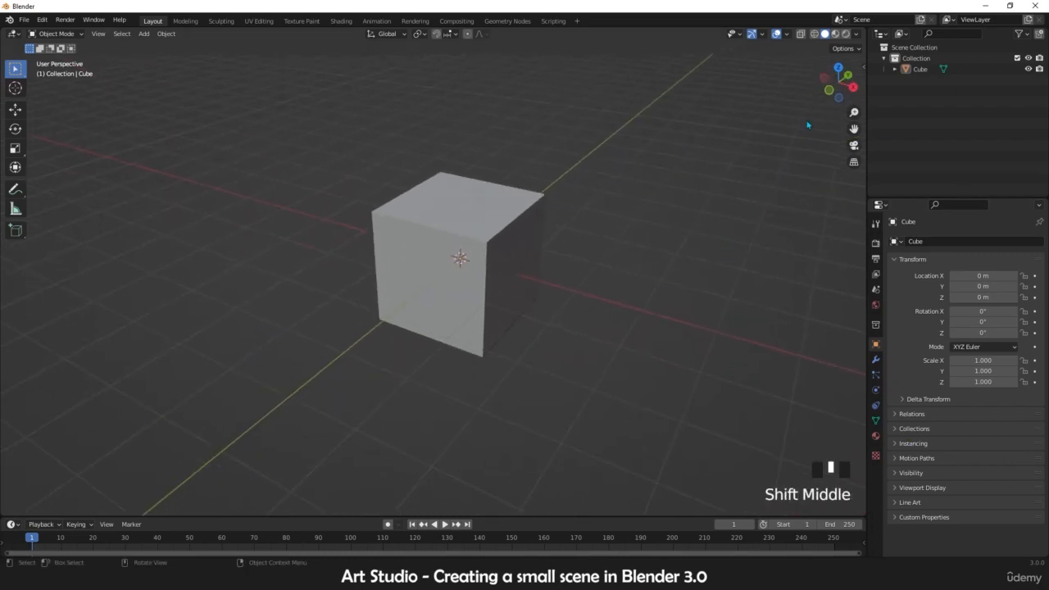
{"action": "left_click", "coordinate": [857, 34]}
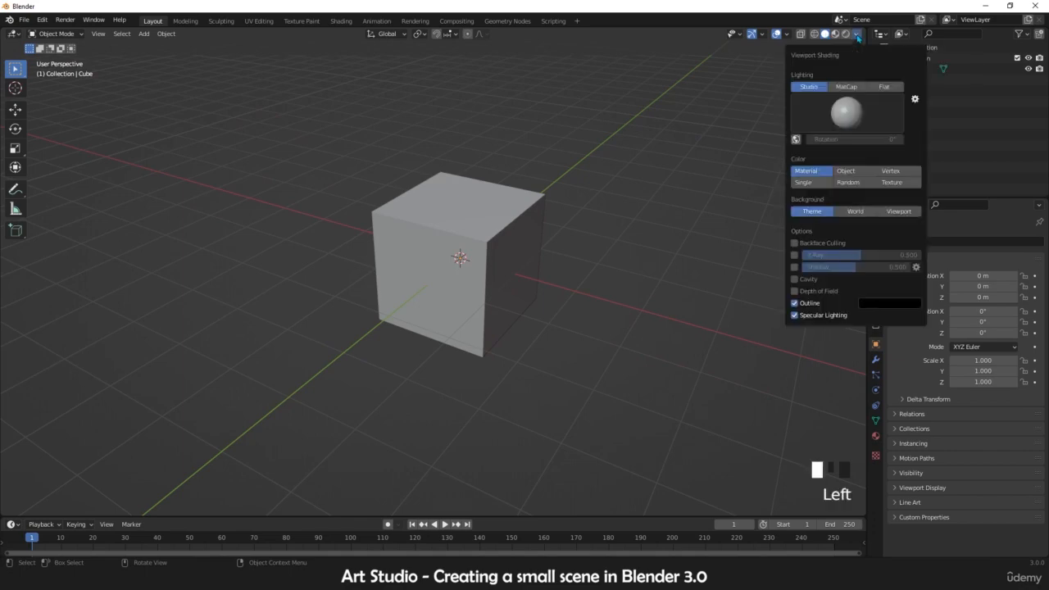
{"action": "left_click", "coordinate": [795, 280]}
{"action": "left_click", "coordinate": [794, 267]}
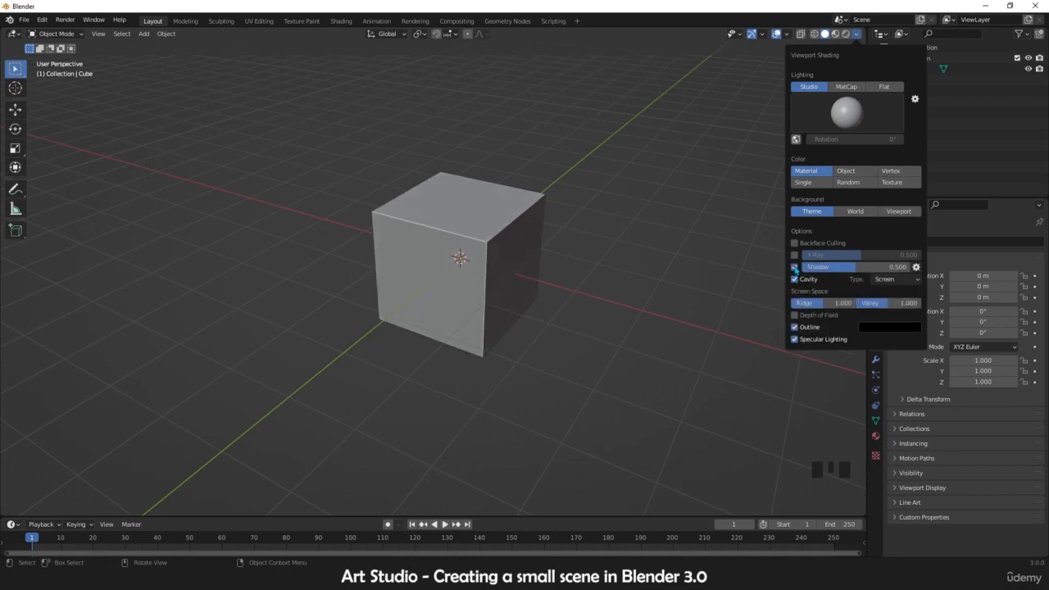
Switch the viewport lighting to MatCap and choose the dark blue-grey metallic sphere with the orange highlight
{"action": "left_click", "coordinate": [849, 88]}
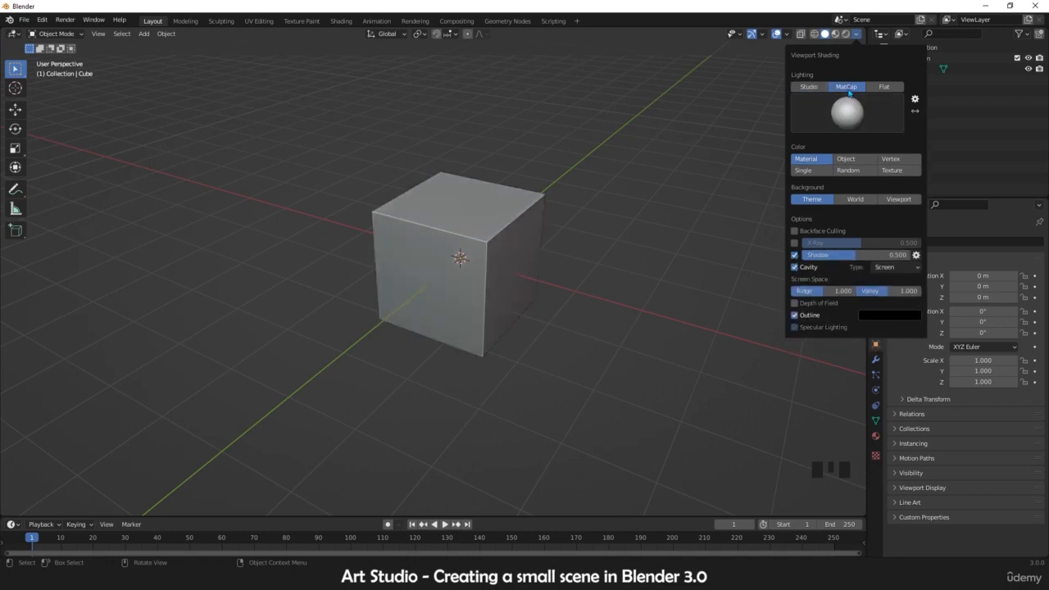
{"action": "left_click", "coordinate": [847, 112]}
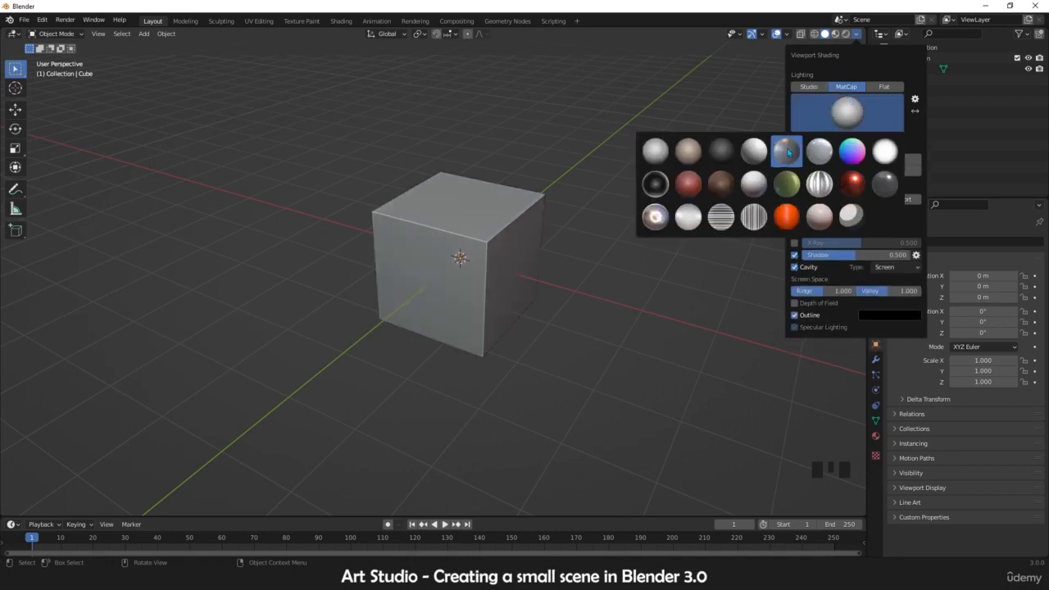
{"action": "left_click", "coordinate": [790, 152]}
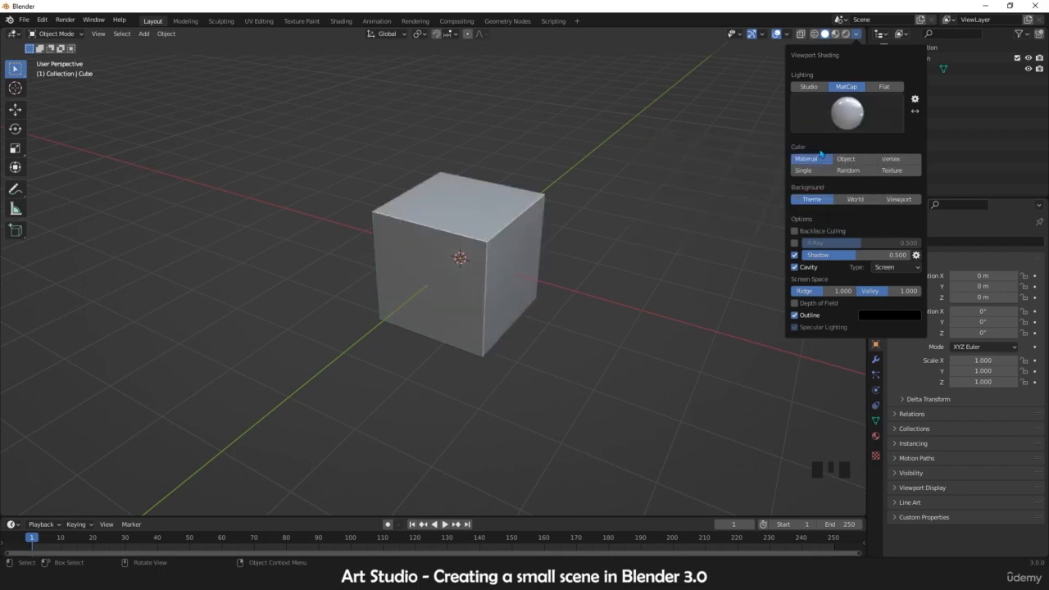
{"action": "left_click", "coordinate": [847, 113]}
{"action": "left_click", "coordinate": [819, 148]}
{"action": "left_click", "coordinate": [847, 108]}
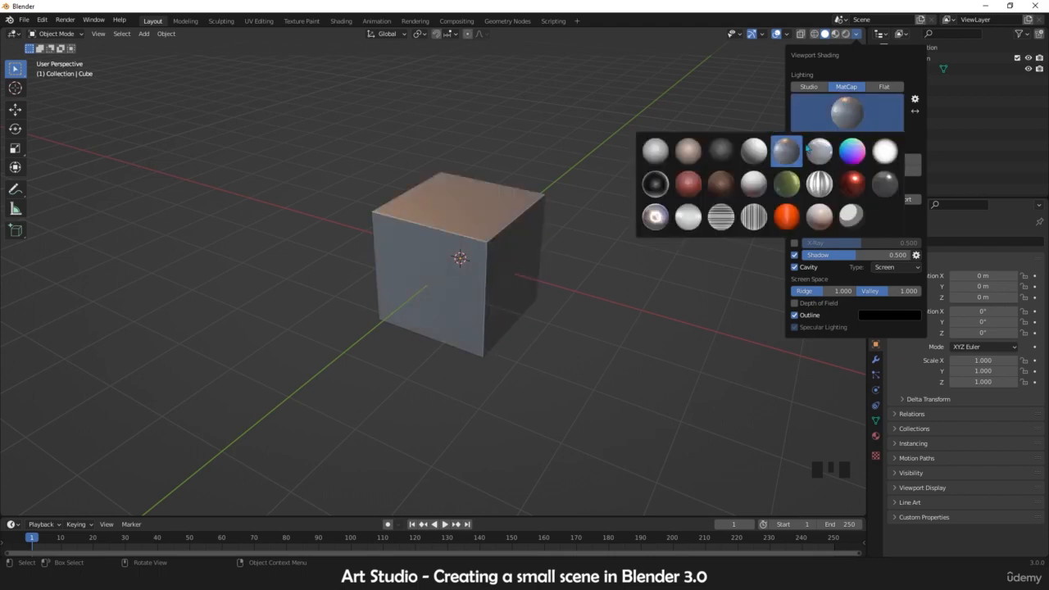
Show the cube in wireframe shading and return the viewport to solid shading
{"action": "middle_click_drag", "start_coordinate": [461, 255], "coordinate": [440, 246]}
{"action": "scroll", "coordinate": [437, 279], "scroll_direction": "up", "scroll_amount": 3}
{"action": "mouse_move", "coordinate": [542, 158]}
{"action": "middle_mouse_down"}
{"action": "mouse_move", "coordinate": [468, 236]}
{"action": "mouse_move", "coordinate": [536, 206]}
{"action": "middle_mouse_up"}
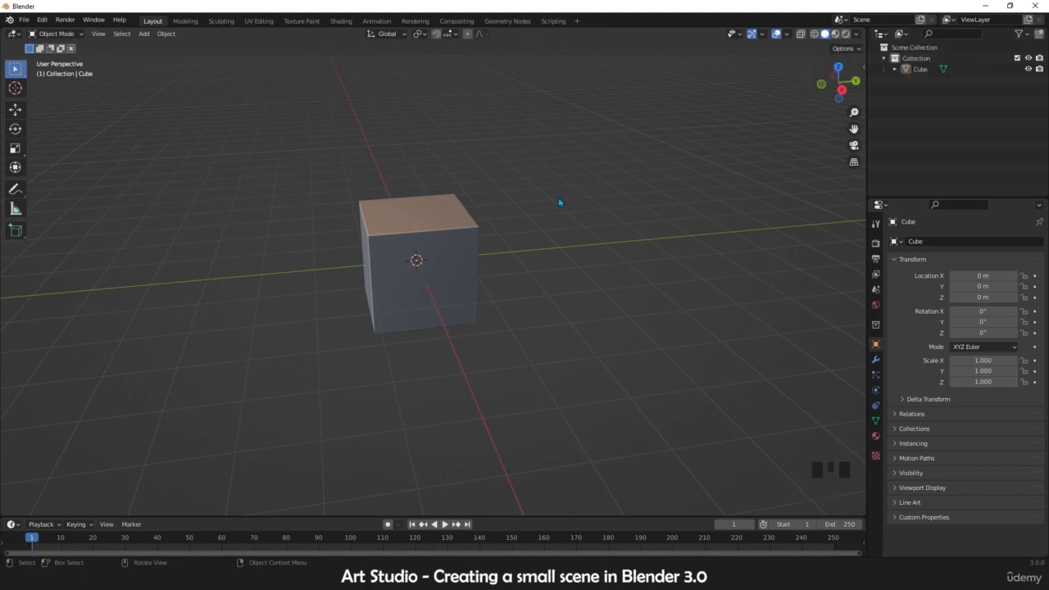
{"action": "key", "text": "z"}
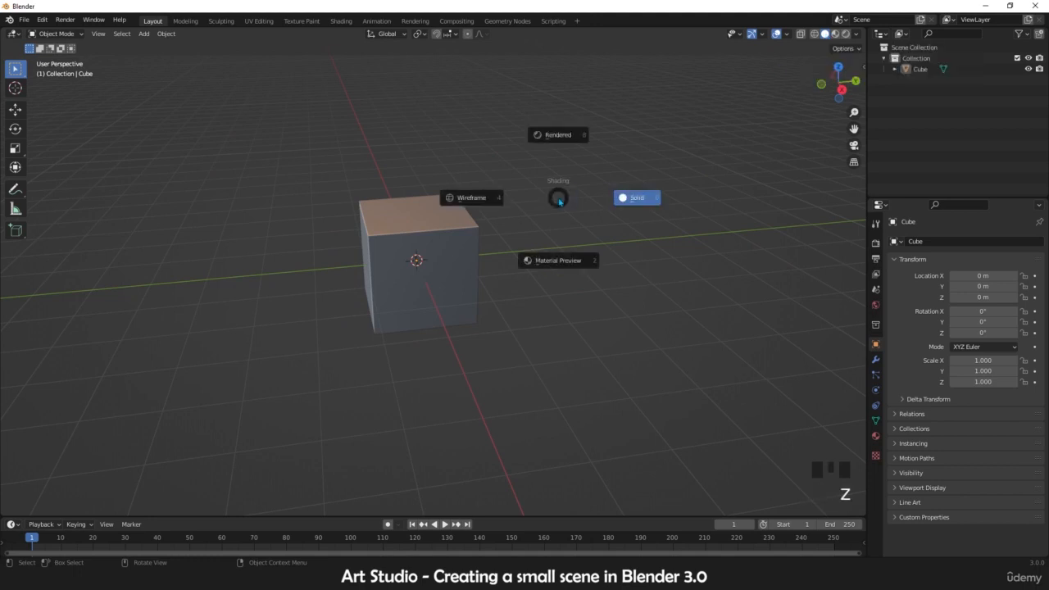
{"action": "left_click", "coordinate": [814, 34]}
{"action": "left_click", "coordinate": [824, 34]}
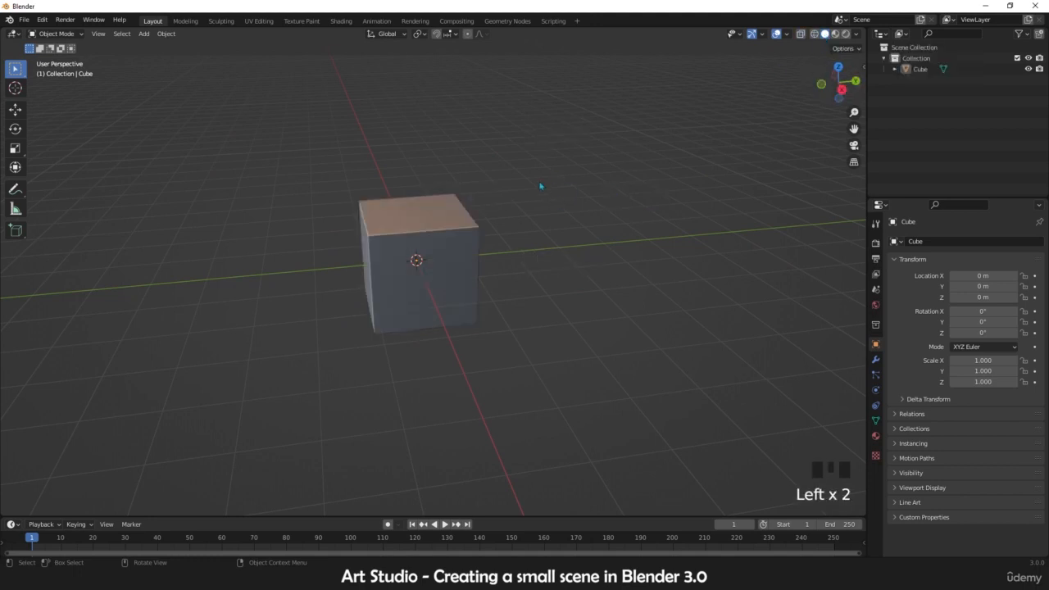
{"action": "key", "text": "z"}
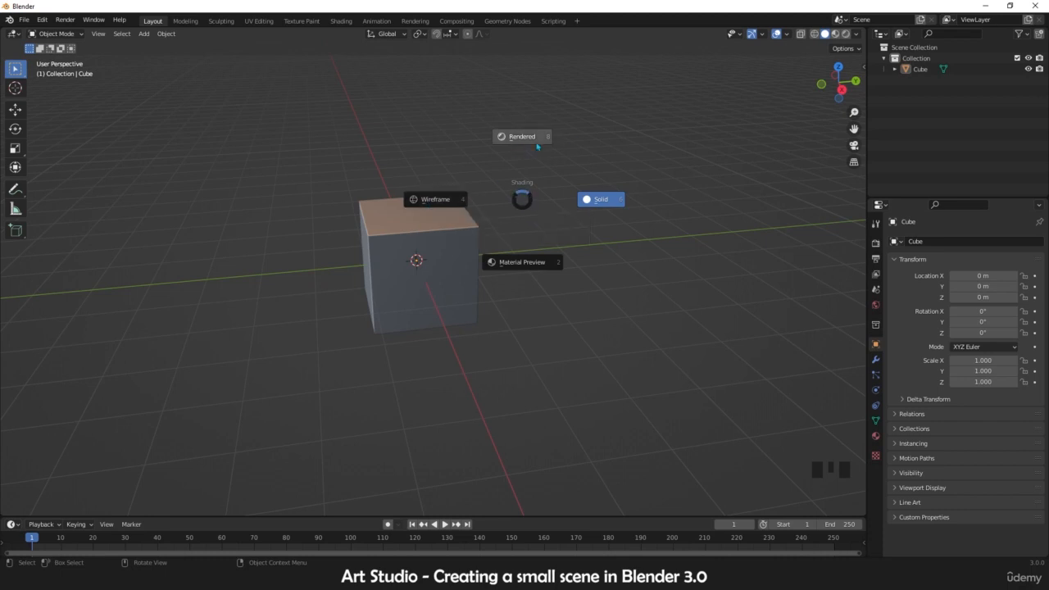
{"action": "left_click", "coordinate": [551, 209]}
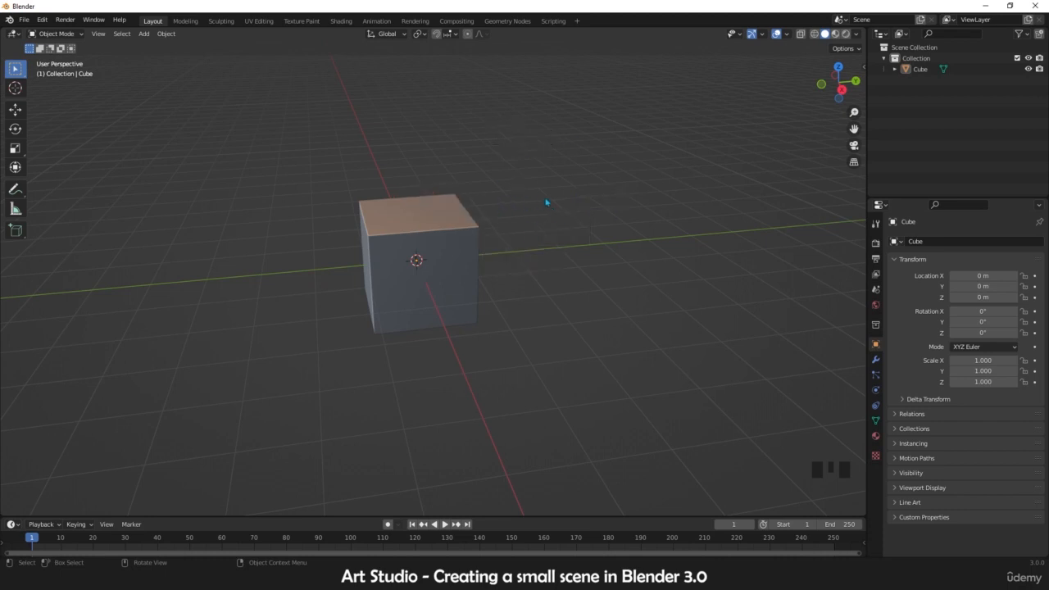
Compare the cube in Wireframe and Material Preview shading, ending in Solid shading
{"action": "key", "text": "z"}
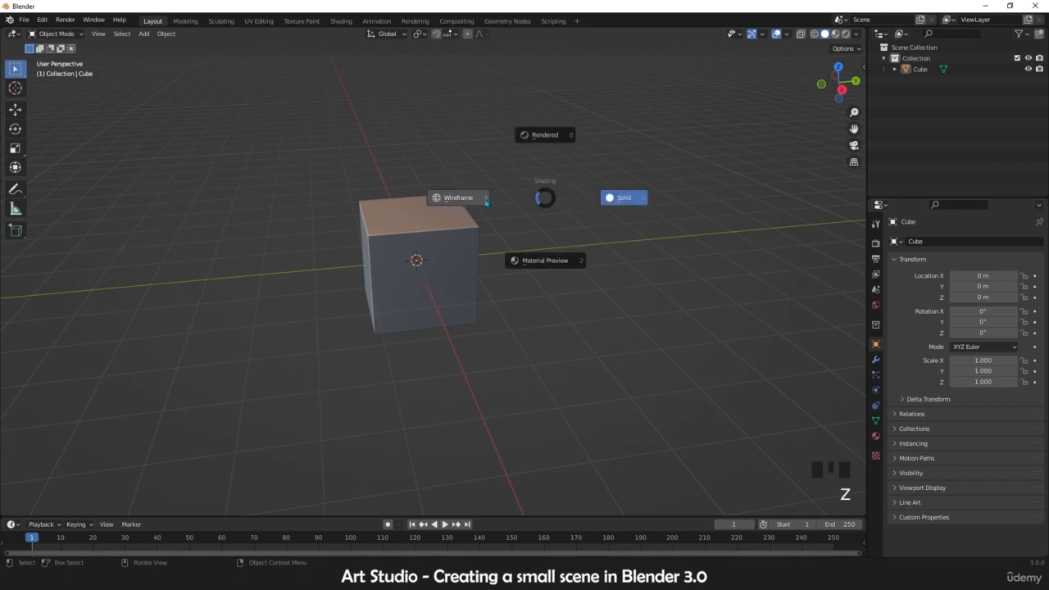
{"action": "left_click", "coordinate": [423, 200]}
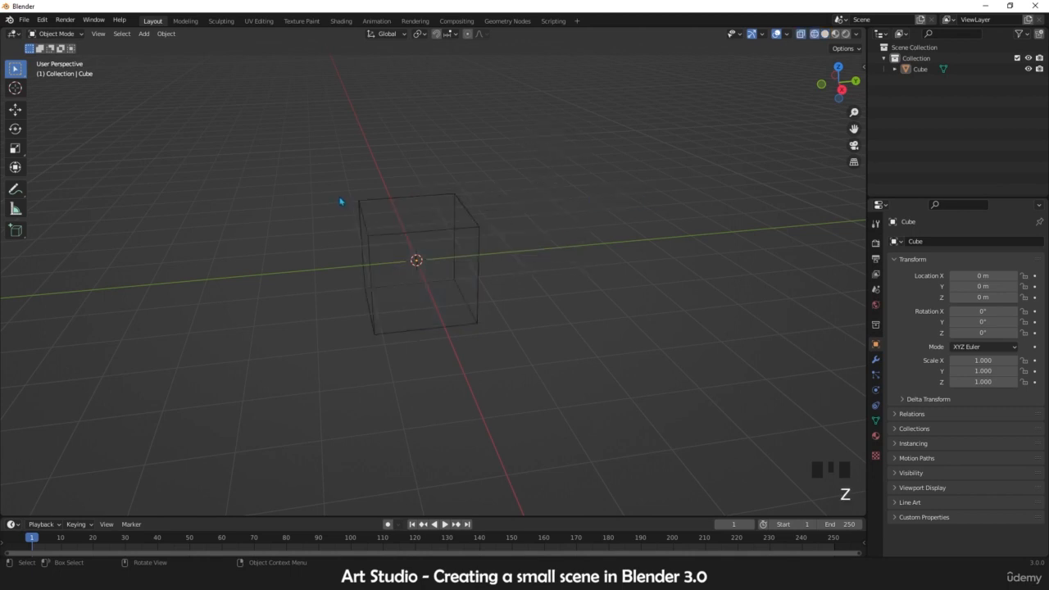
{"action": "key", "text": "z"}
{"action": "left_click", "coordinate": [574, 218]}
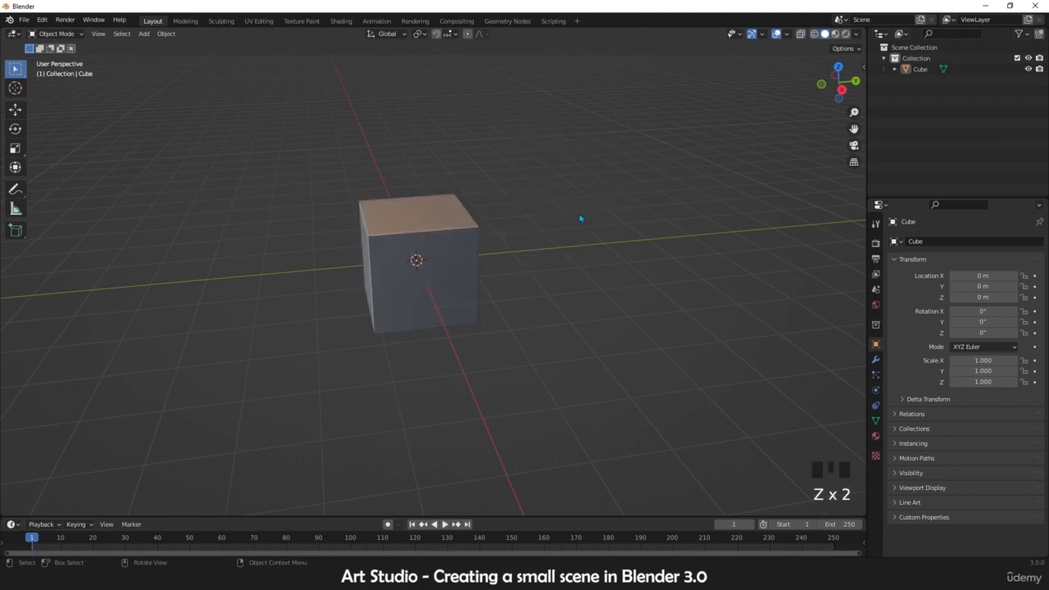
{"action": "key", "text": "z"}
{"action": "left_click", "coordinate": [492, 190]}
{"action": "key", "text": "z"}
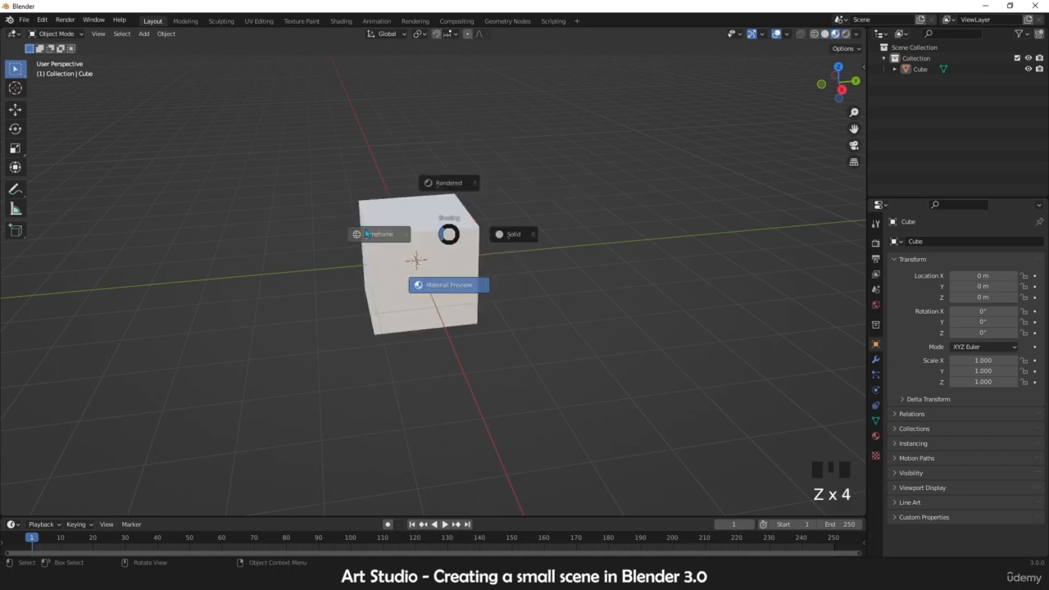
{"action": "left_click", "coordinate": [423, 233]}
{"action": "key", "text": "z"}
{"action": "left_click", "coordinate": [443, 231]}
Examine the cube from several sides and distances in the 3D viewport
{"action": "middle_click_drag", "start_coordinate": [437, 233], "coordinate": [474, 235], "text": "shift"}
{"action": "scroll", "coordinate": [484, 208], "scroll_direction": "up", "scroll_amount": 2}
{"action": "scroll", "coordinate": [449, 246], "scroll_direction": "up", "scroll_amount": 1}
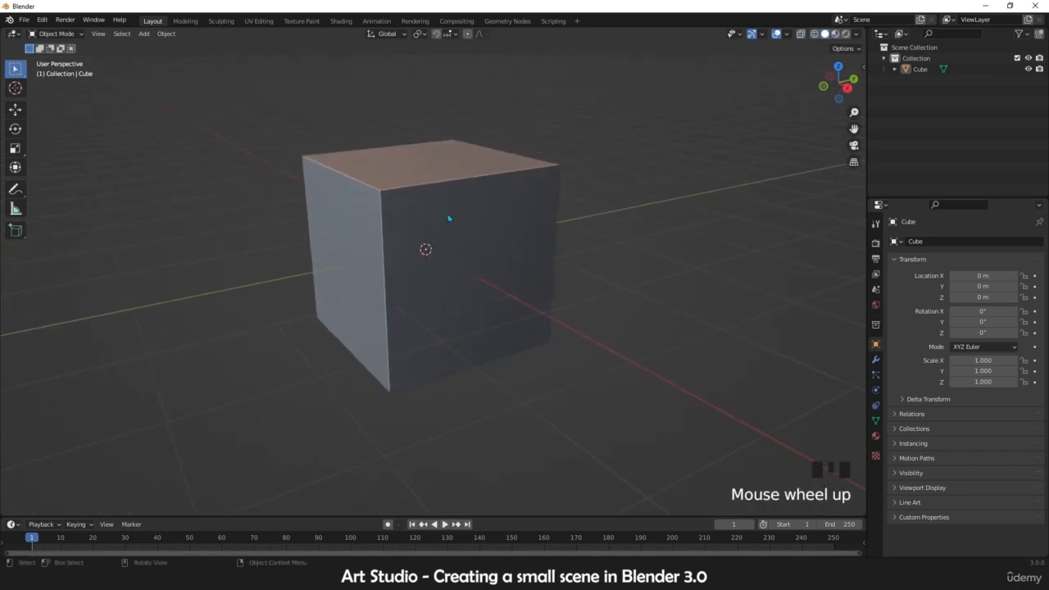
{"action": "scroll", "coordinate": [448, 218], "scroll_direction": "down", "scroll_amount": 1}
{"action": "scroll", "coordinate": [438, 216], "scroll_direction": "up", "scroll_amount": 2}
{"action": "middle_click_drag", "start_coordinate": [438, 216], "coordinate": [443, 264], "text": "shift"}
{"action": "key", "text": "KP_1"}
{"action": "scroll", "coordinate": [428, 279], "scroll_direction": "up", "scroll_amount": 2}
{"action": "scroll", "coordinate": [445, 244], "scroll_direction": "up", "scroll_amount": 2}
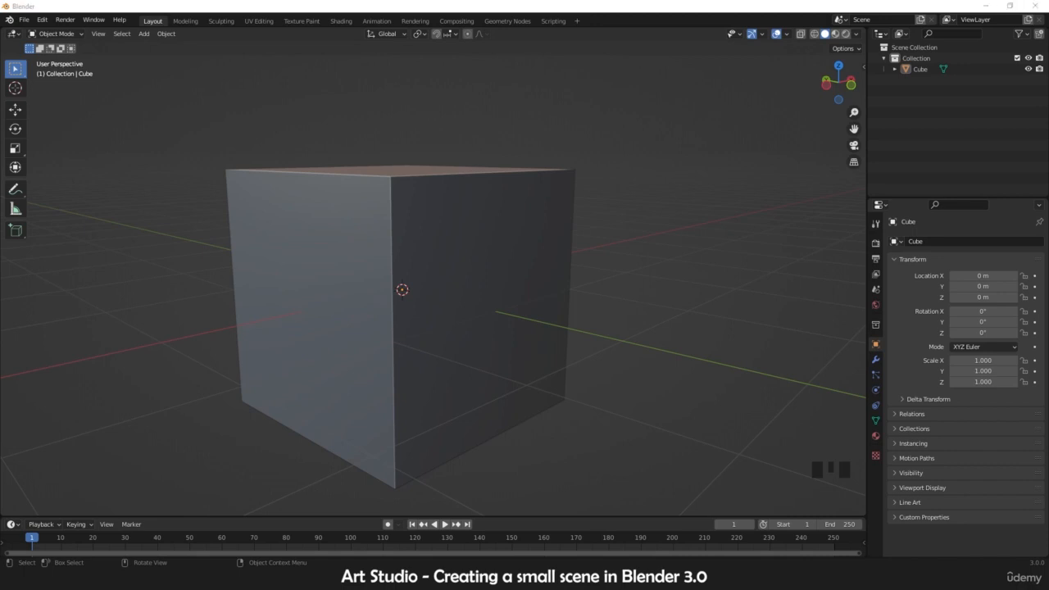
{"action": "middle_click_drag", "start_coordinate": [393, 345], "coordinate": [473, 278]}
{"action": "scroll", "coordinate": [478, 319], "scroll_direction": "down", "scroll_amount": 4}
{"action": "scroll", "coordinate": [421, 288], "scroll_direction": "up", "scroll_amount": 2}
{"action": "scroll", "coordinate": [449, 274], "scroll_direction": "up", "scroll_amount": 1}
{"action": "scroll", "coordinate": [481, 289], "scroll_direction": "down", "scroll_amount": 2}
{"action": "scroll", "coordinate": [460, 277], "scroll_direction": "up", "scroll_amount": 1}
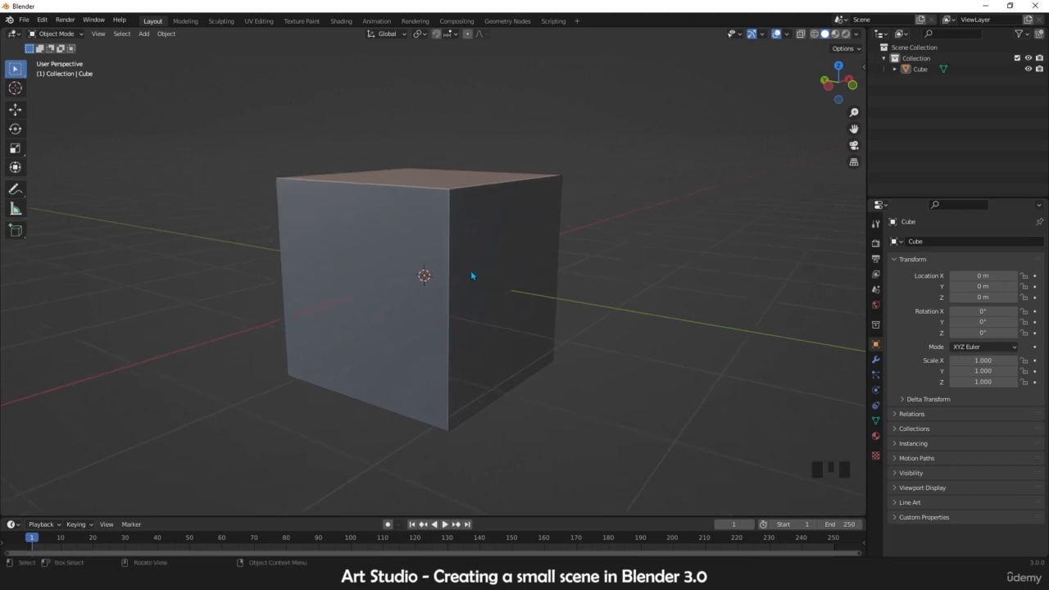
{"action": "middle_click_drag", "start_coordinate": [456, 284], "coordinate": [490, 241], "text": "shift"}
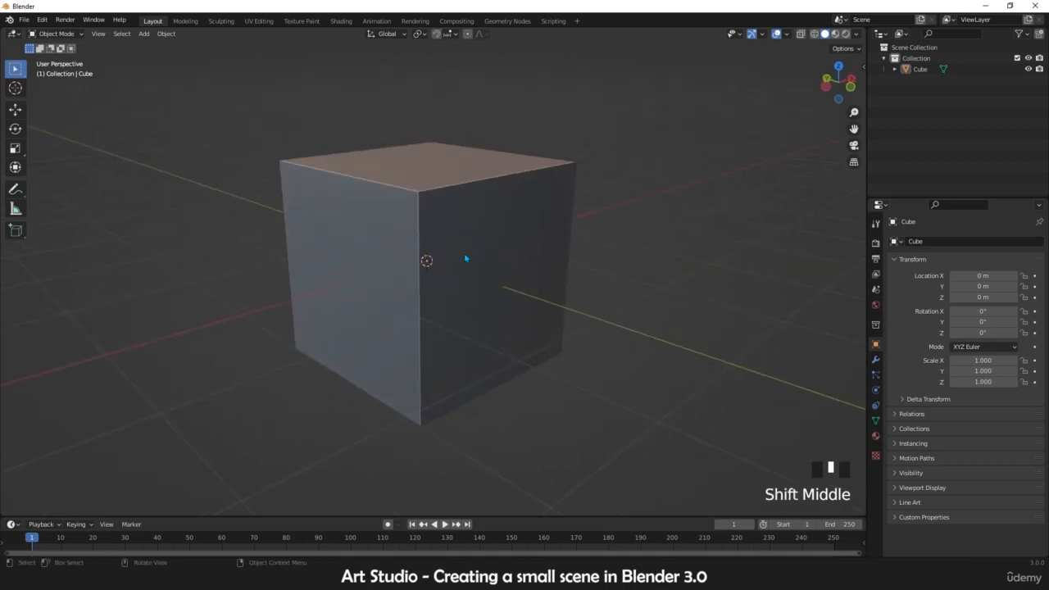
{"action": "mouse_move", "coordinate": [461, 278]}
{"action": "middle_mouse_down"}
{"action": "mouse_move", "coordinate": [409, 301]}
{"action": "mouse_move", "coordinate": [462, 283]}
{"action": "middle_mouse_up"}
Select the cube and open the choice of object interaction modes
{"action": "left_click", "coordinate": [452, 273]}
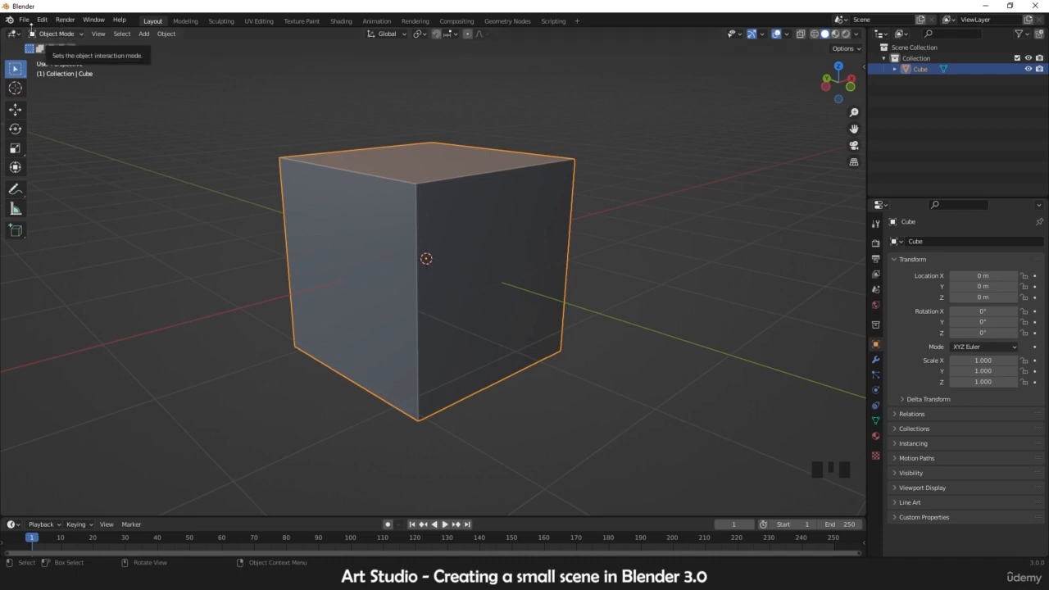
{"action": "left_click", "coordinate": [61, 34]}
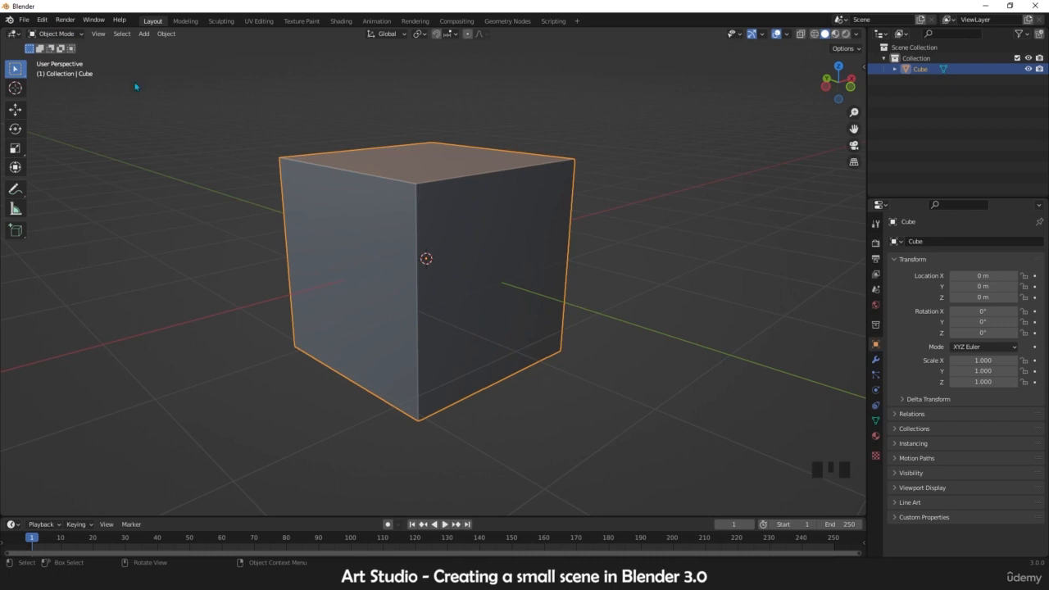
Switch the cube into Edit Mode and return it to Object Mode
{"action": "left_click", "coordinate": [57, 35]}
{"action": "left_click", "coordinate": [57, 56]}
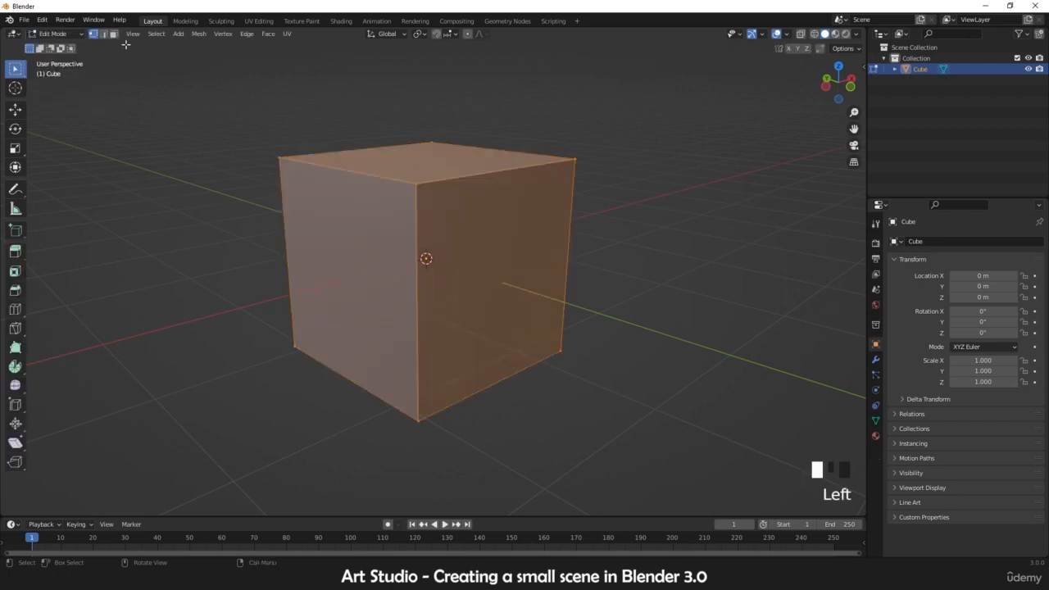
{"action": "left_click", "coordinate": [57, 33]}
{"action": "left_click", "coordinate": [58, 45]}
{"action": "mouse_move", "coordinate": [353, 225]}
{"action": "middle_mouse_down"}
{"action": "mouse_move", "coordinate": [344, 222]}
{"action": "mouse_move", "coordinate": [355, 226]}
{"action": "middle_mouse_up"}
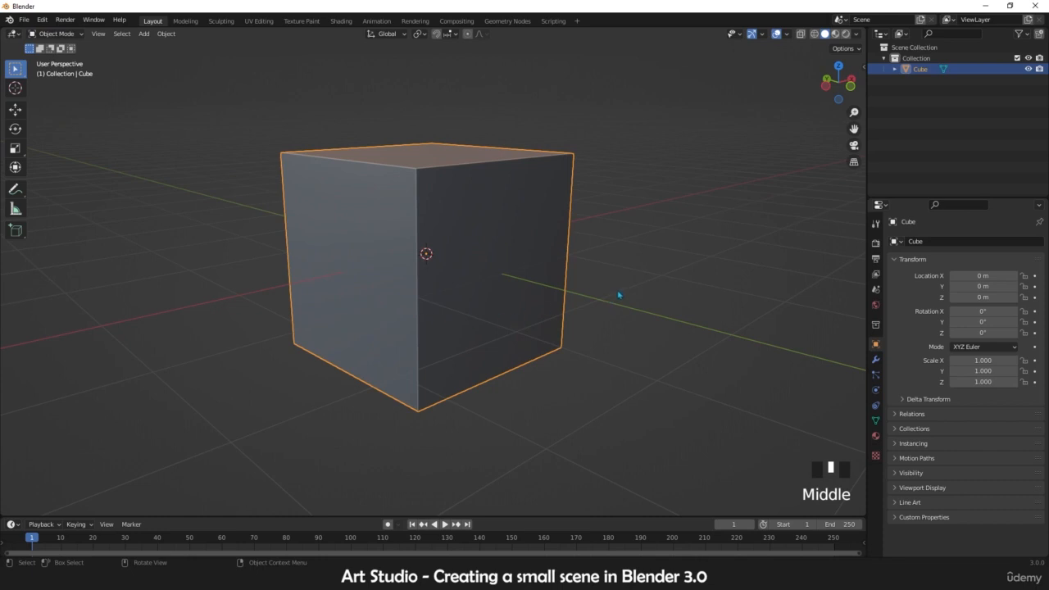
Toggle the cube repeatedly between Object Mode and Edit Mode, ending in Edit Mode
{"action": "key", "text": "Tab"}
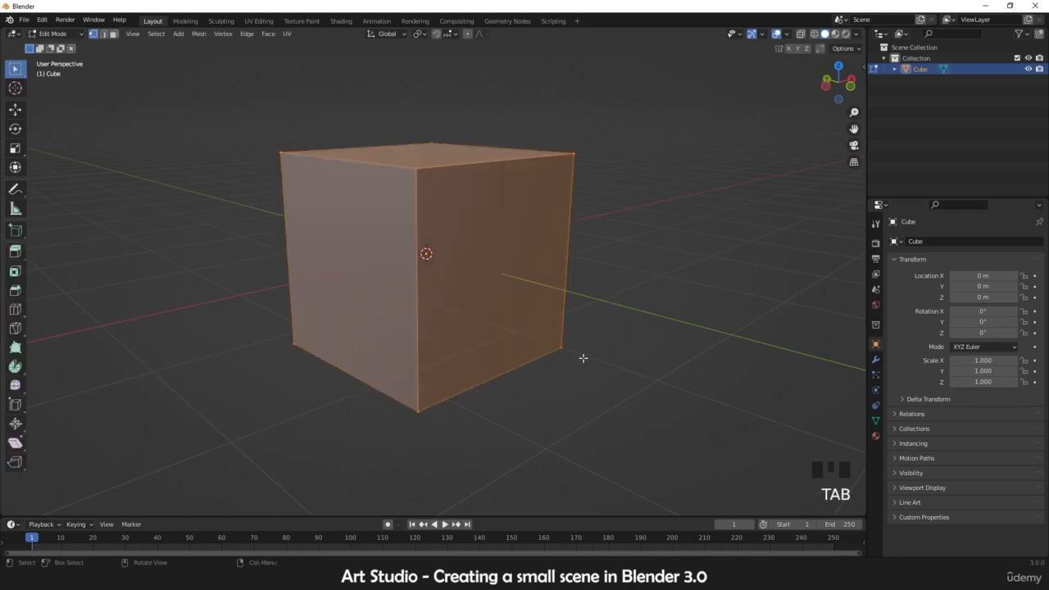
{"action": "key", "text": "Tab"}
{"action": "key", "text": "Tab"}
{"action": "key", "text": "Tab"}
{"action": "key", "text": "Tab"}
{"action": "key", "text": "Tab"}
{"action": "key", "text": "Tab"}
{"action": "key", "text": "Tab"}
Try scaling the cube's mesh uniformly, along the Z axis and along the X axis, cancelling each scale
{"action": "middle_click_drag", "start_coordinate": [480, 208], "coordinate": [566, 281]}
{"action": "key", "text": "s"}
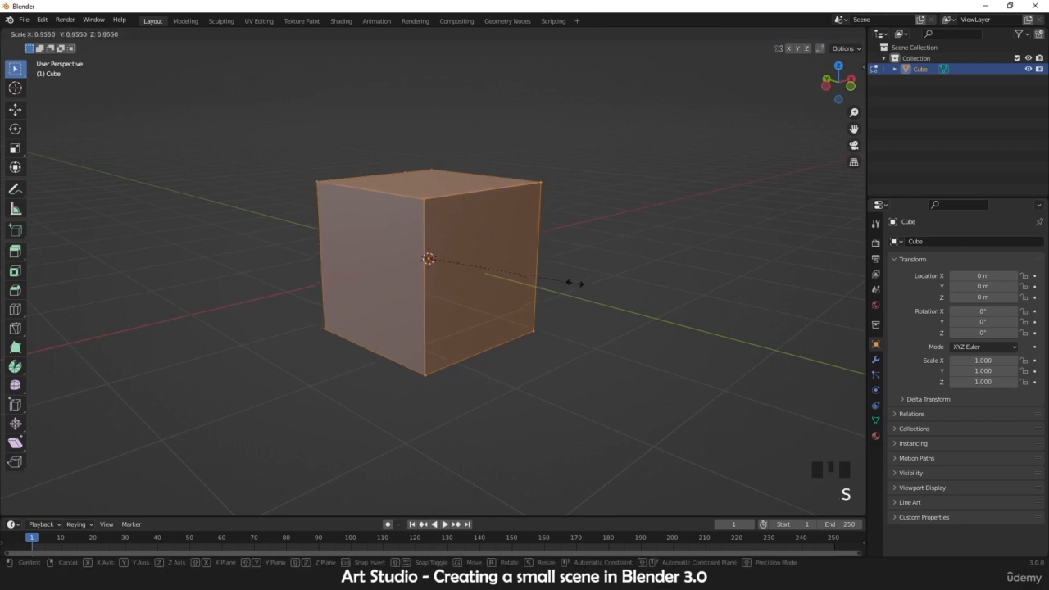
{"action": "key", "text": "s"}
{"action": "key", "text": "z"}
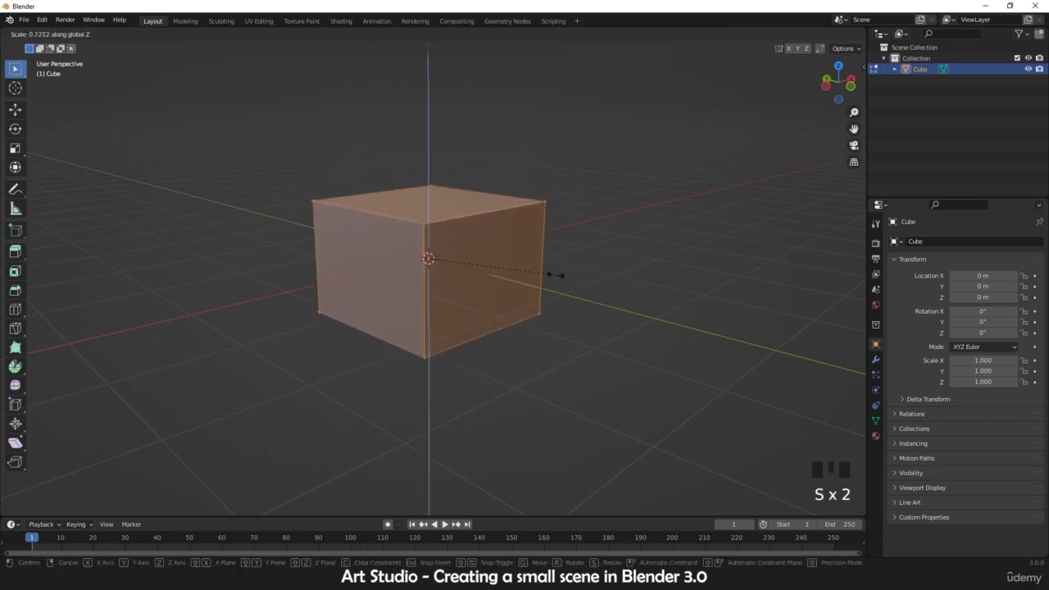
{"action": "right_click", "coordinate": [532, 273]}
{"action": "key", "text": "s"}
{"action": "key", "text": "x"}
{"action": "right_click", "coordinate": [569, 290]}
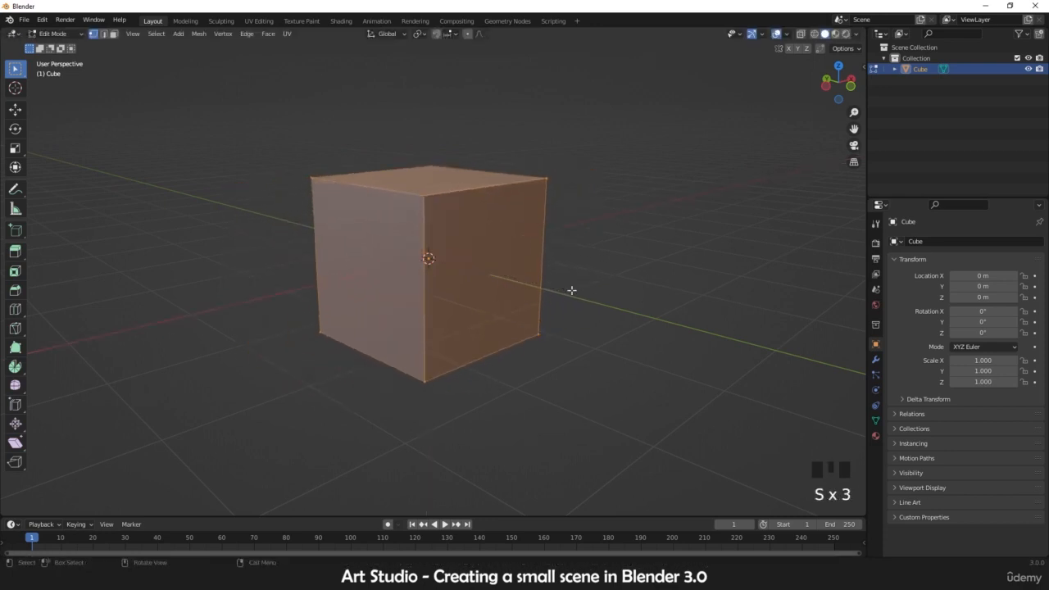
Examine the cube from the front and from several angles while orbiting and panning around it
{"action": "scroll", "coordinate": [485, 262], "scroll_direction": "down", "scroll_amount": 4}
{"action": "scroll", "coordinate": [534, 279], "scroll_direction": "up", "scroll_amount": 3}
{"action": "middle_click_drag", "start_coordinate": [533, 279], "coordinate": [495, 290]}
{"action": "key", "text": "KP_1"}
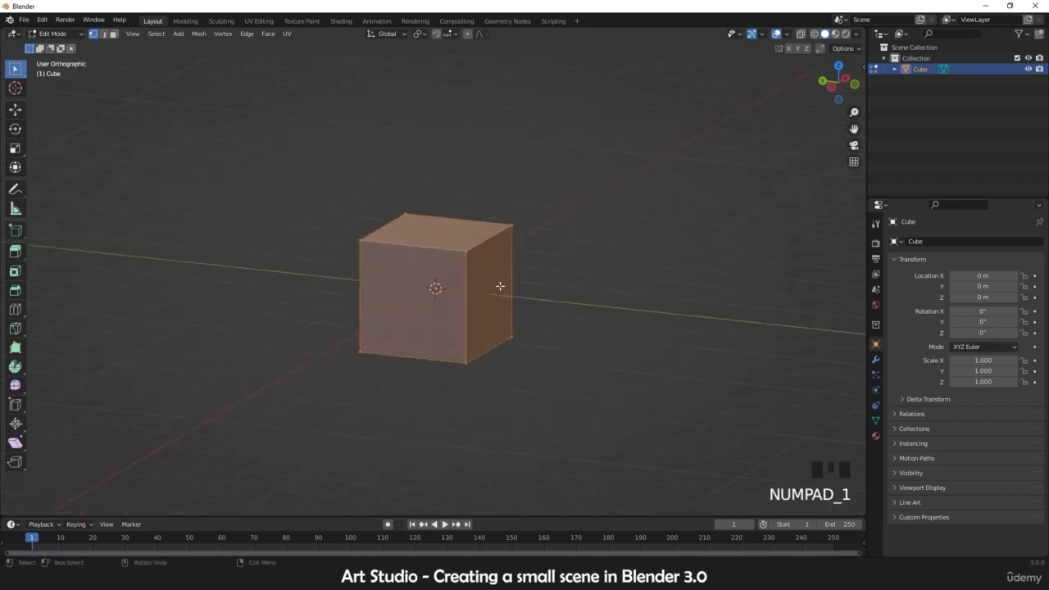
{"action": "middle_click_drag", "start_coordinate": [410, 264], "coordinate": [543, 319], "text": "shift"}
{"action": "scroll", "coordinate": [445, 244], "scroll_direction": "up", "scroll_amount": 1}
{"action": "scroll", "coordinate": [476, 300], "scroll_direction": "down", "scroll_amount": 2}
{"action": "mouse_move", "coordinate": [475, 300]}
{"action": "middle_mouse_down"}
{"action": "mouse_move", "coordinate": [531, 300]}
{"action": "mouse_move", "coordinate": [461, 297]}
{"action": "middle_mouse_up"}
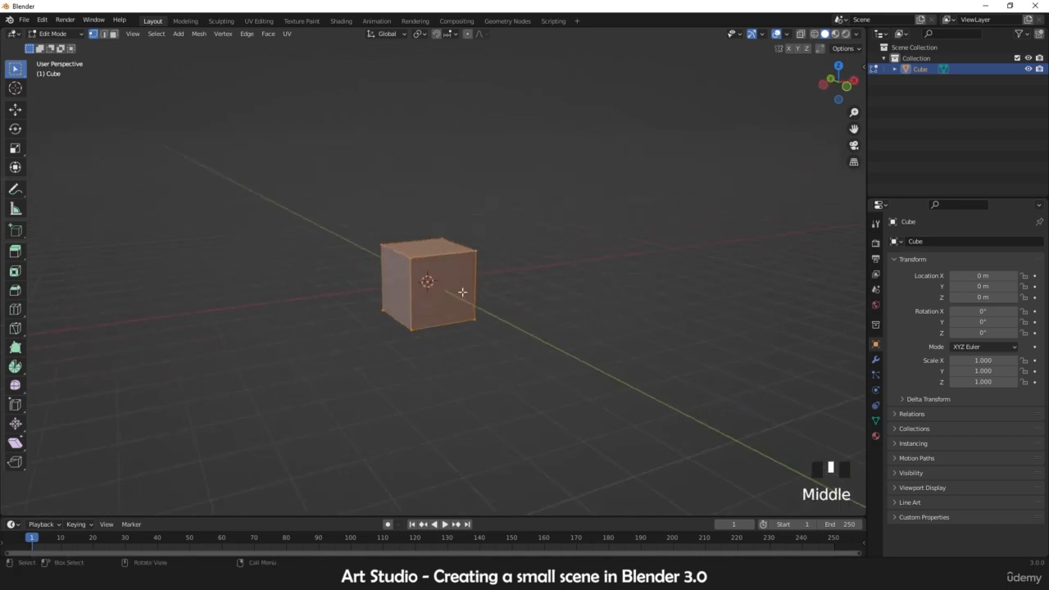
{"action": "middle_click_drag", "start_coordinate": [386, 288], "coordinate": [457, 346]}
{"action": "middle_click_drag", "start_coordinate": [665, 415], "coordinate": [501, 353]}
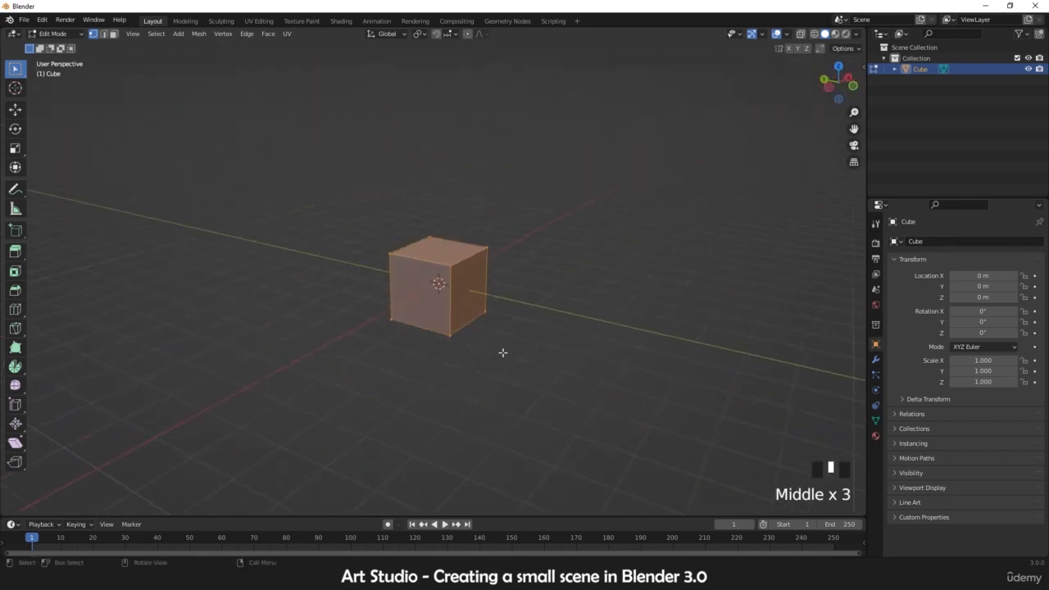
{"action": "scroll", "coordinate": [492, 351], "scroll_direction": "up", "scroll_amount": 2}
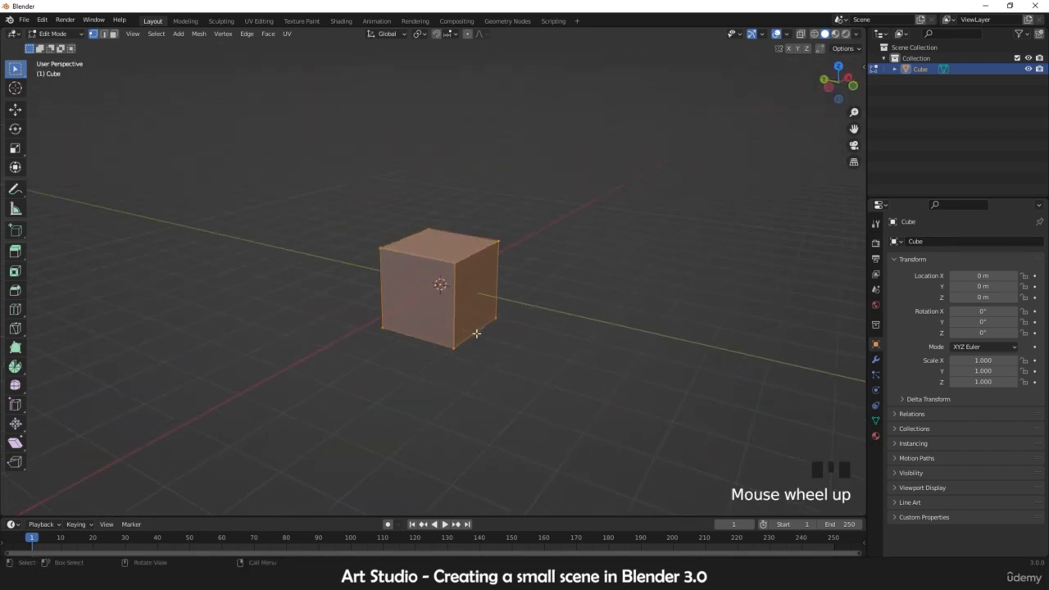
{"action": "mouse_move", "coordinate": [514, 335]}
{"action": "middle_mouse_down", "text": "shift"}
{"action": "mouse_move", "coordinate": [555, 344]}
{"action": "mouse_move", "coordinate": [554, 316]}
{"action": "mouse_move", "coordinate": [563, 353]}
{"action": "mouse_move", "coordinate": [500, 369]}
{"action": "mouse_move", "coordinate": [527, 329]}
{"action": "middle_mouse_up", "text": "shift"}
{"action": "middle_click_drag", "start_coordinate": [570, 272], "coordinate": [515, 323], "text": "shift"}
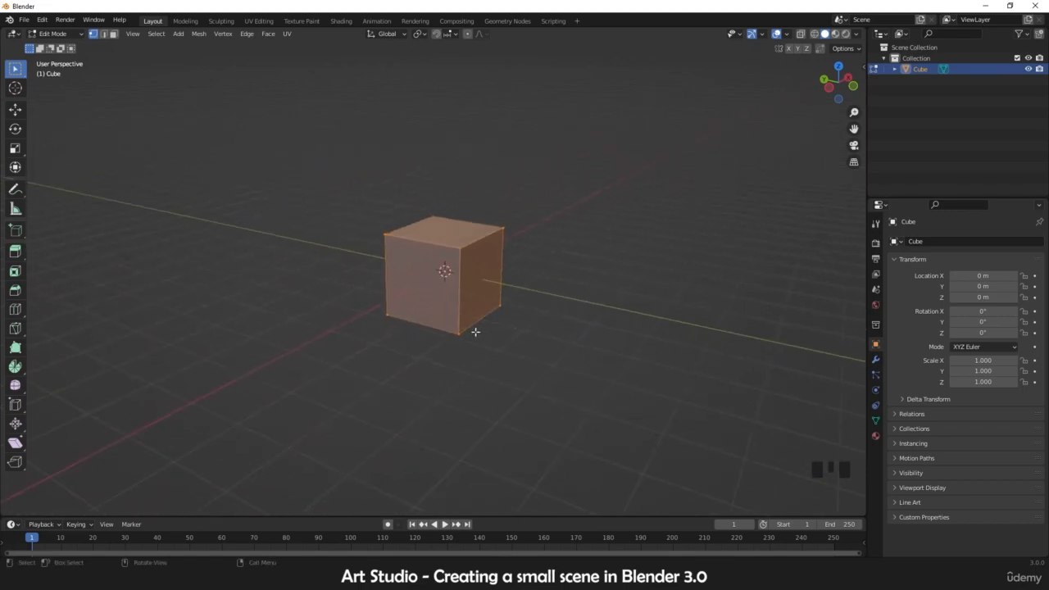
Examine the cube at different zoom levels, from close up to far away
{"action": "scroll", "coordinate": [466, 356], "scroll_direction": "up", "scroll_amount": 3}
{"action": "scroll", "coordinate": [466, 356], "scroll_direction": "down", "scroll_amount": 3}
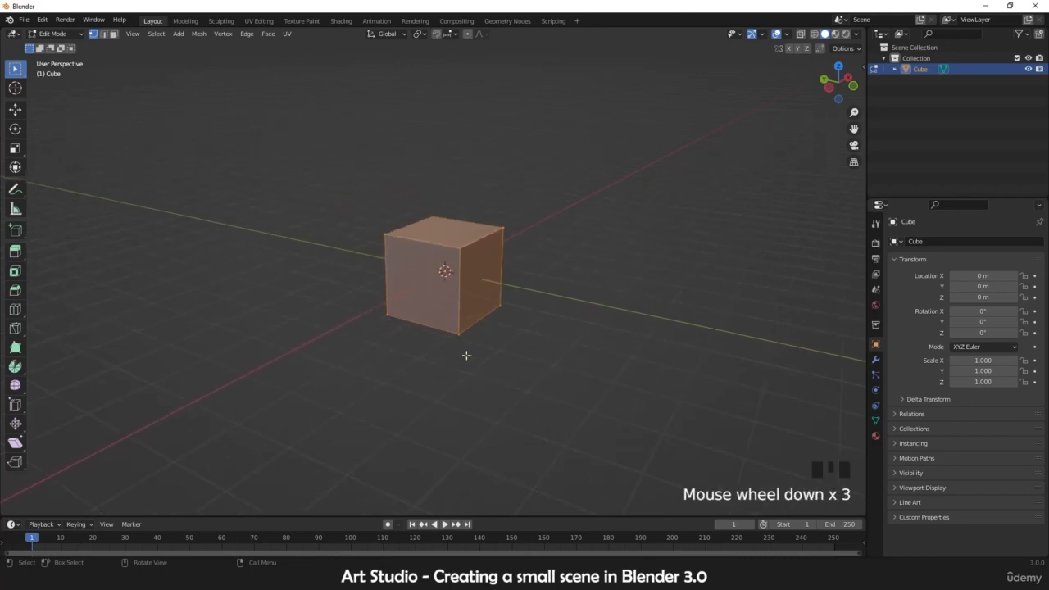
{"action": "scroll", "coordinate": [467, 356], "scroll_direction": "up", "scroll_amount": 1}
{"action": "scroll", "coordinate": [466, 356], "scroll_direction": "up", "scroll_amount": 2}
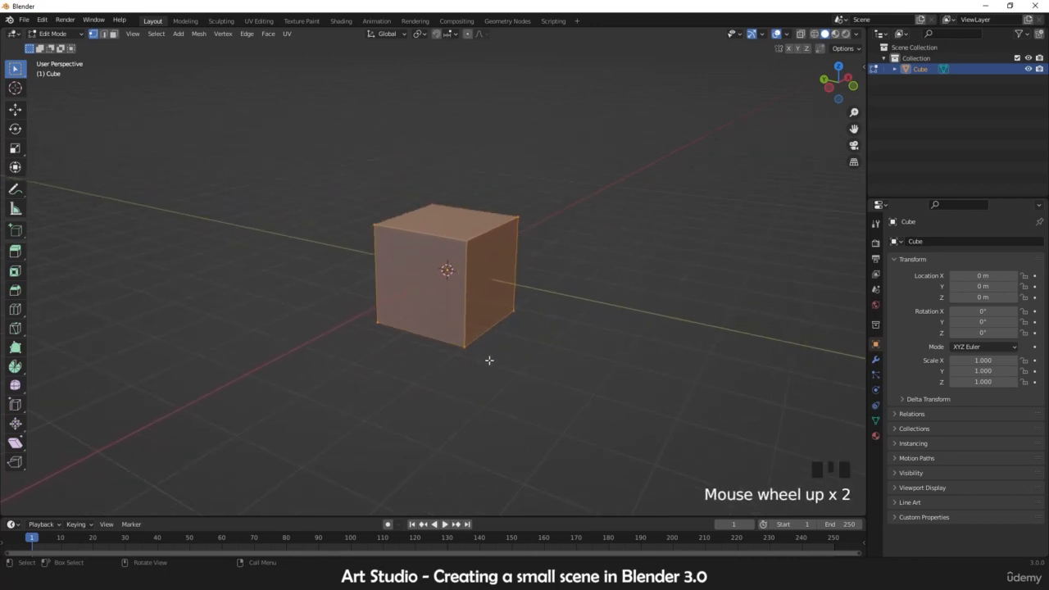
{"action": "middle_click_drag", "start_coordinate": [489, 360], "coordinate": [492, 382], "text": "ctrl"}
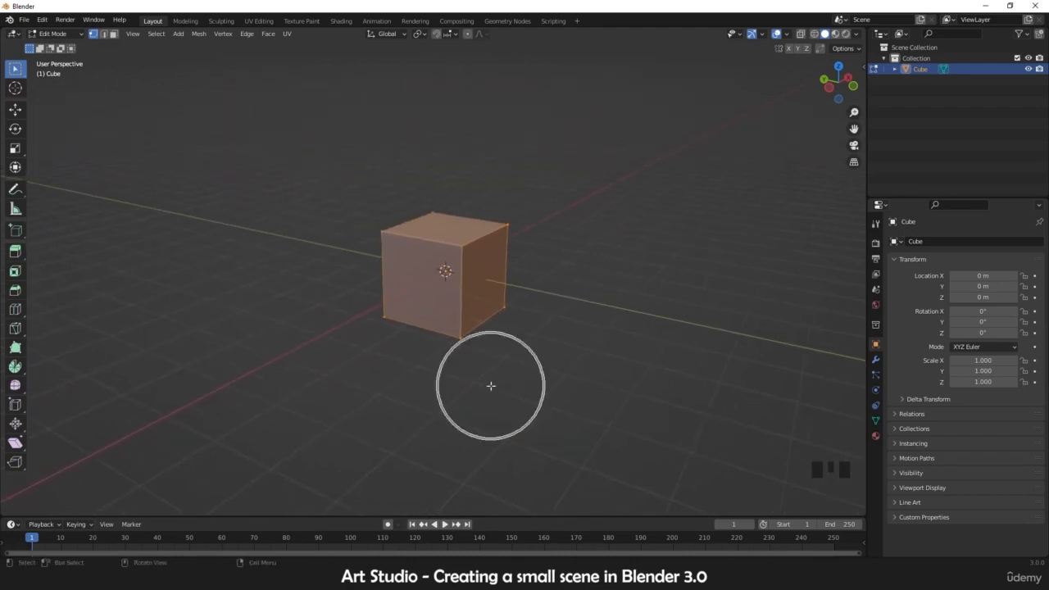
{"action": "scroll", "coordinate": [490, 374], "scroll_direction": "up", "scroll_amount": 2}
{"action": "scroll", "coordinate": [489, 374], "scroll_direction": "down", "scroll_amount": 4}
{"action": "scroll", "coordinate": [487, 370], "scroll_direction": "up", "scroll_amount": 4}
{"action": "scroll", "coordinate": [484, 374], "scroll_direction": "up", "scroll_amount": 1}
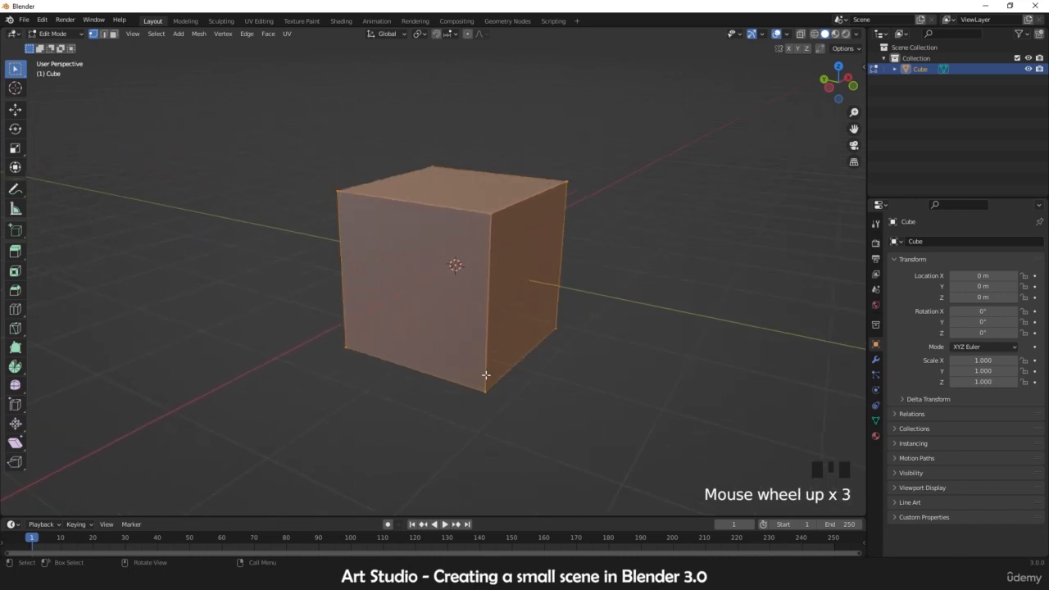
{"action": "scroll", "coordinate": [486, 375], "scroll_direction": "down", "scroll_amount": 3}
{"action": "scroll", "coordinate": [487, 360], "scroll_direction": "up", "scroll_amount": 2}
{"action": "middle_click_drag", "start_coordinate": [491, 326], "coordinate": [468, 290], "text": "ctrl"}
{"action": "scroll", "coordinate": [467, 317], "scroll_direction": "down", "scroll_amount": 2}
{"action": "scroll", "coordinate": [472, 312], "scroll_direction": "up", "scroll_amount": 4}
{"action": "scroll", "coordinate": [466, 251], "scroll_direction": "down", "scroll_amount": 12}
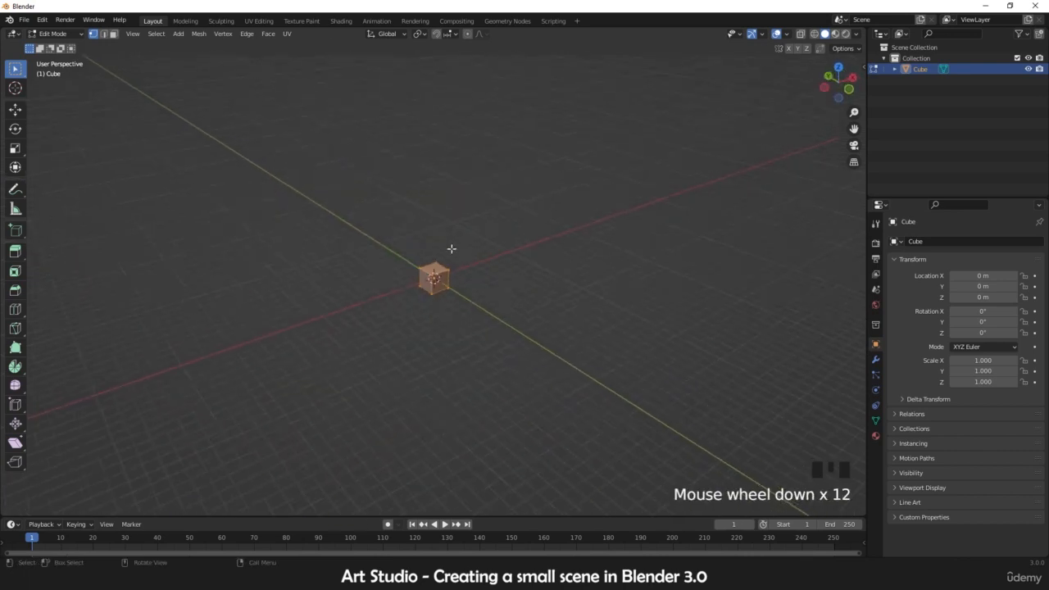
Shift the view away from the cube and frame the selected mesh in the viewport again
{"action": "middle_click_drag", "start_coordinate": [260, 269], "coordinate": [474, 266], "text": "shift"}
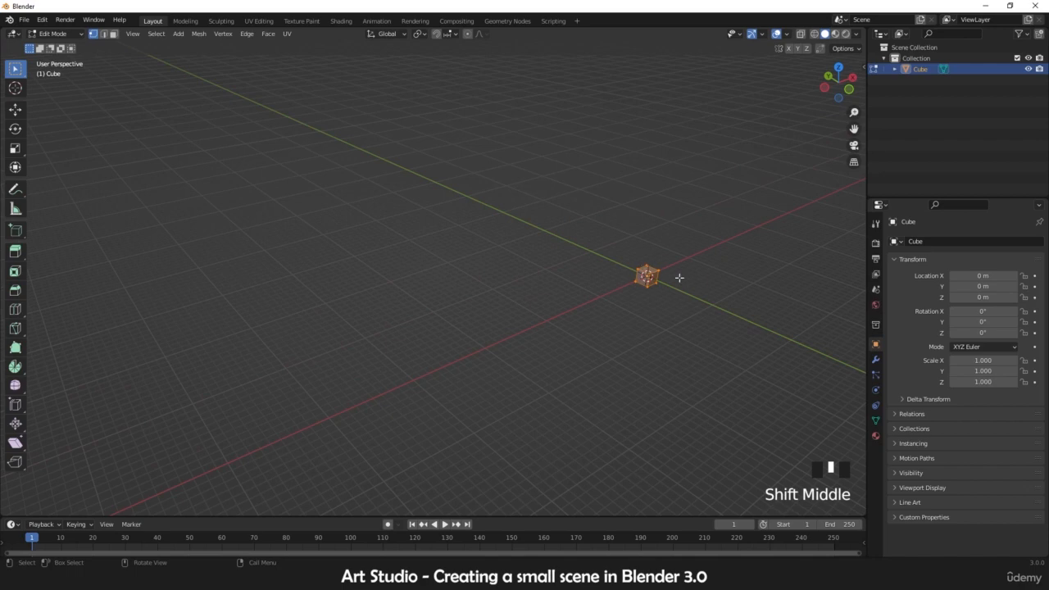
{"action": "key", "text": "KP_Decimal"}
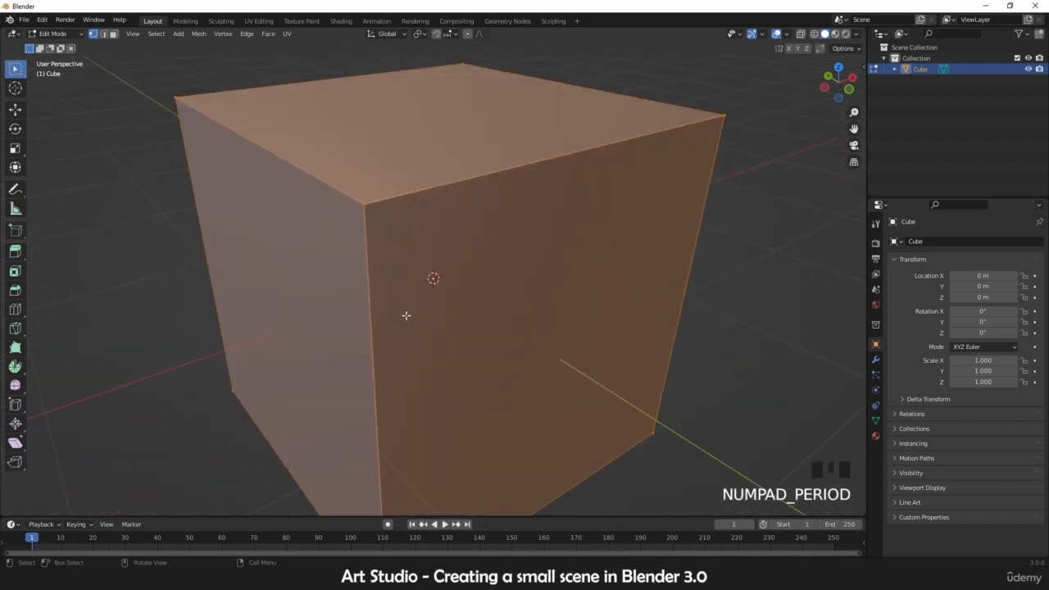
{"action": "scroll", "coordinate": [424, 312], "scroll_direction": "down", "scroll_amount": 11}
{"action": "scroll", "coordinate": [517, 298], "scroll_direction": "up", "scroll_amount": 5}
Select a single upper corner vertex of the cube and inspect it up close
{"action": "mouse_move", "coordinate": [523, 298]}
{"action": "middle_mouse_down"}
{"action": "mouse_move", "coordinate": [458, 300]}
{"action": "mouse_move", "coordinate": [500, 303]}
{"action": "mouse_move", "coordinate": [488, 282]}
{"action": "mouse_move", "coordinate": [519, 285]}
{"action": "middle_mouse_up"}
{"action": "scroll", "coordinate": [476, 300], "scroll_direction": "up", "scroll_amount": 2}
{"action": "scroll", "coordinate": [495, 298], "scroll_direction": "up", "scroll_amount": 2}
{"action": "scroll", "coordinate": [489, 282], "scroll_direction": "down", "scroll_amount": 3}
{"action": "left_click", "coordinate": [547, 214]}
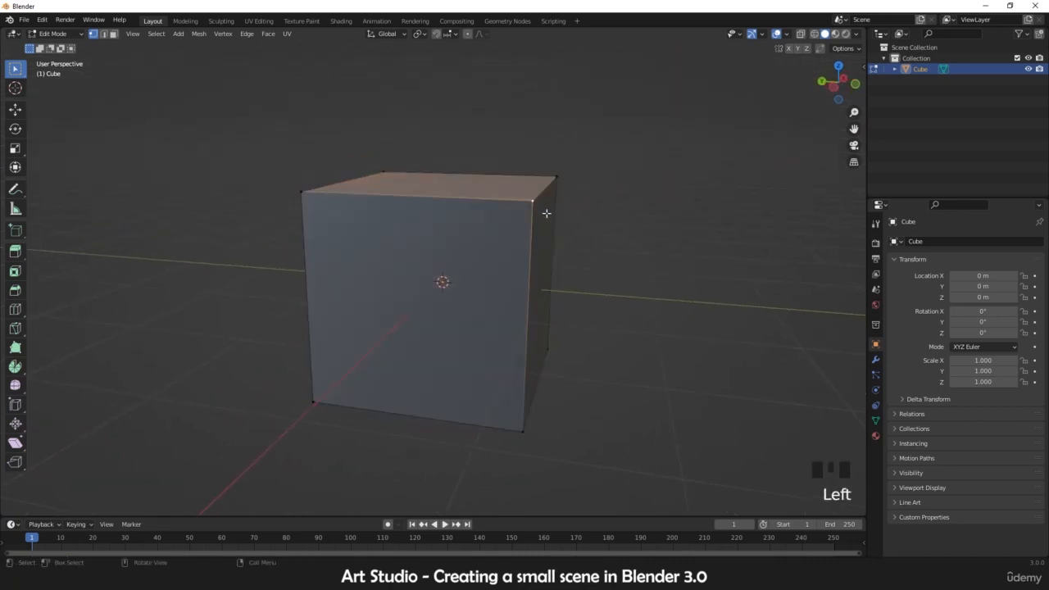
{"action": "scroll", "coordinate": [458, 245], "scroll_direction": "down", "scroll_amount": 1}
{"action": "middle_click_drag", "start_coordinate": [543, 222], "coordinate": [429, 189]}
{"action": "scroll", "coordinate": [497, 261], "scroll_direction": "up", "scroll_amount": 2}
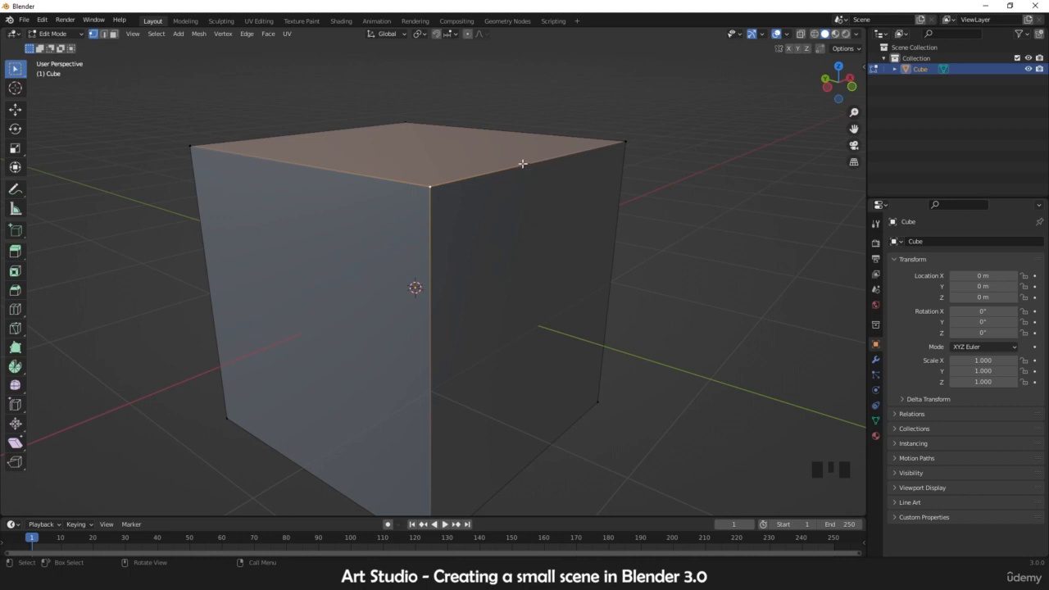
Select an upper edge of the cube in edge select mode and a side face in face select mode
{"action": "left_click", "coordinate": [103, 34]}
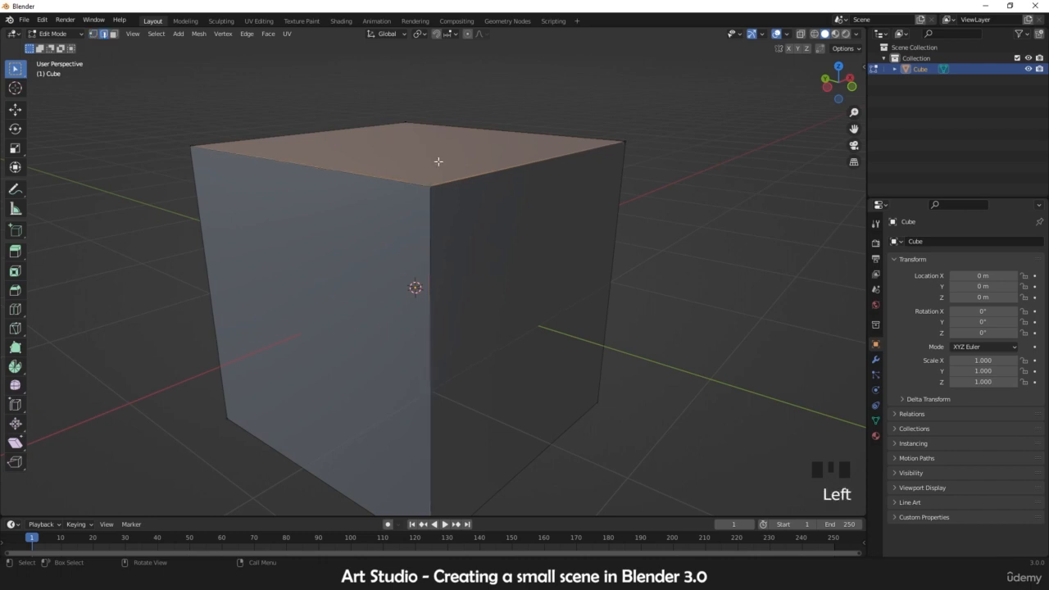
{"action": "left_click", "coordinate": [478, 185]}
{"action": "left_click", "coordinate": [114, 35]}
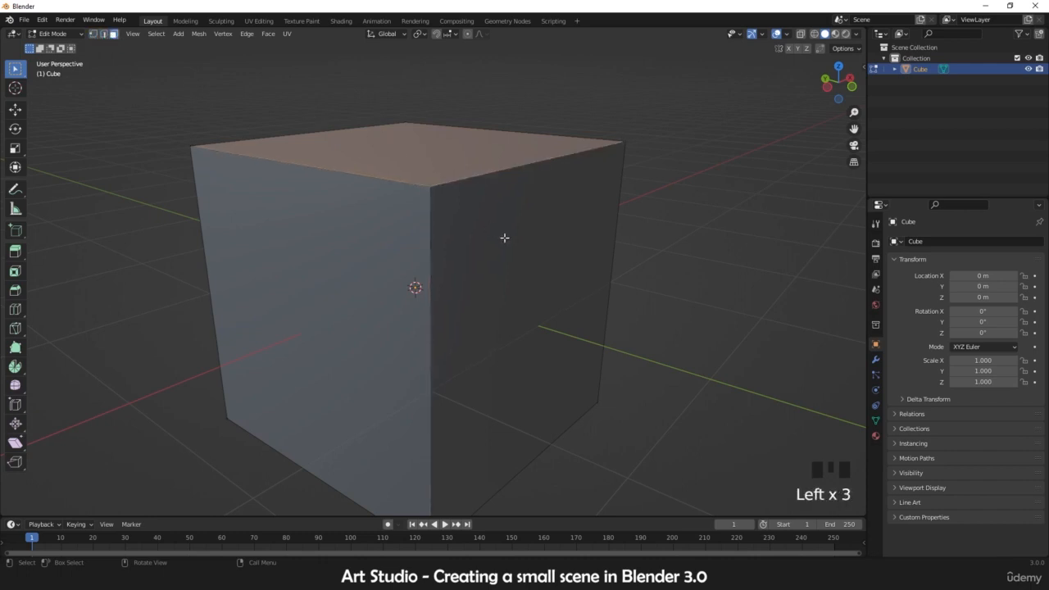
{"action": "left_click", "coordinate": [505, 237], "text": "shift"}
{"action": "middle_click_drag", "start_coordinate": [405, 226], "coordinate": [417, 227]}
Cycle the cube's selection mode through vertex, edge and face while picking elements, ending in face select mode
{"action": "key", "text": "1"}
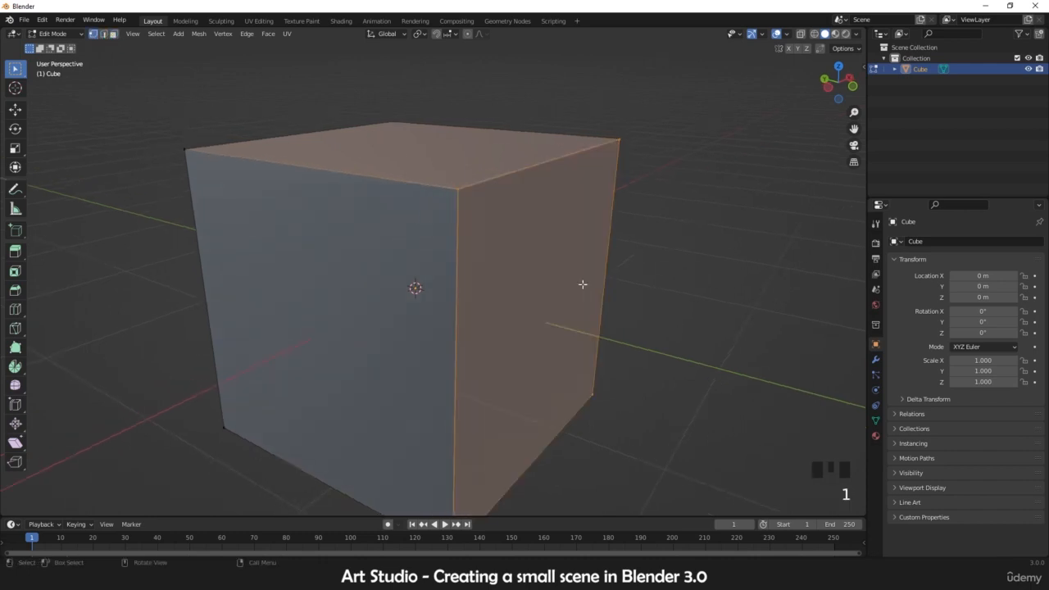
{"action": "key", "text": "3"}
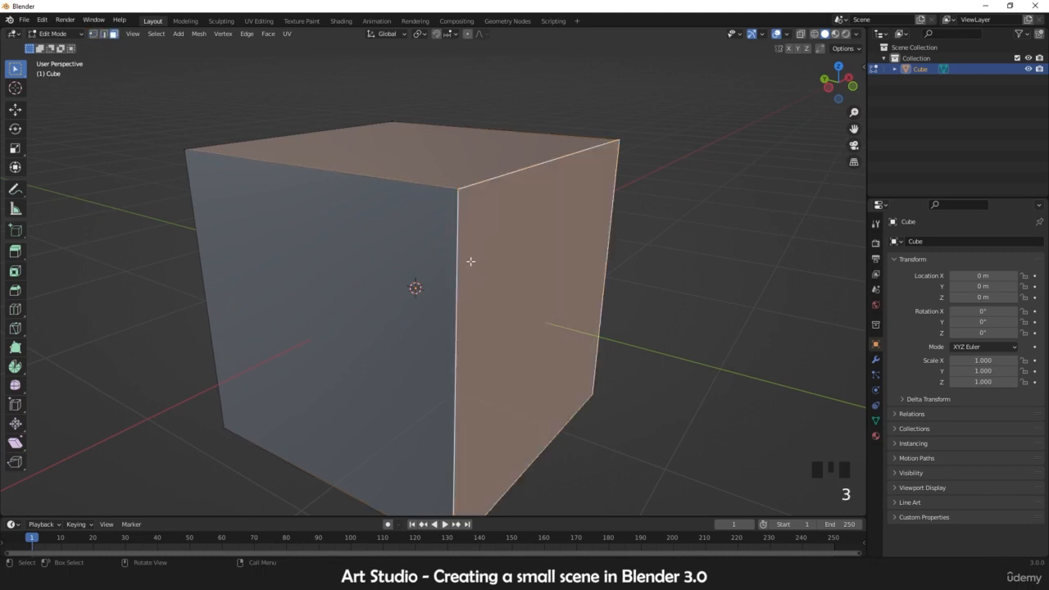
{"action": "key", "text": "2"}
{"action": "key", "text": "3"}
{"action": "left_click", "coordinate": [430, 215]}
{"action": "left_click", "coordinate": [456, 180]}
{"action": "key", "text": "2"}
{"action": "key", "text": "3"}
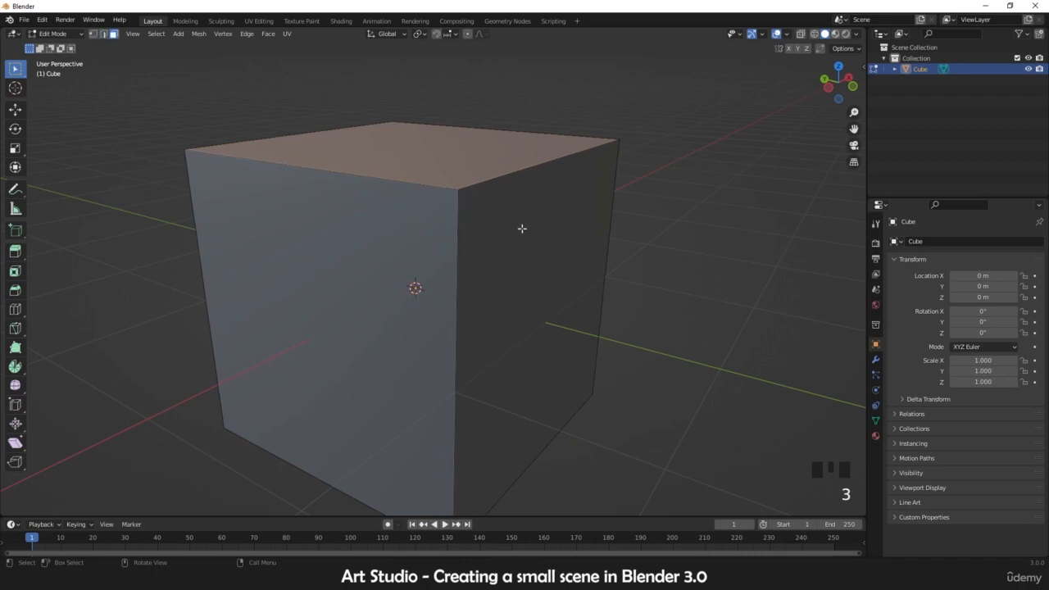
Select all faces of the cube
{"action": "scroll", "coordinate": [515, 266], "scroll_direction": "down", "scroll_amount": 2}
{"action": "mouse_move", "coordinate": [514, 266]}
{"action": "middle_mouse_down"}
{"action": "mouse_move", "coordinate": [497, 269]}
{"action": "mouse_move", "coordinate": [510, 267]}
{"action": "middle_mouse_up"}
{"action": "middle_click_drag", "start_coordinate": [495, 267], "coordinate": [493, 267]}
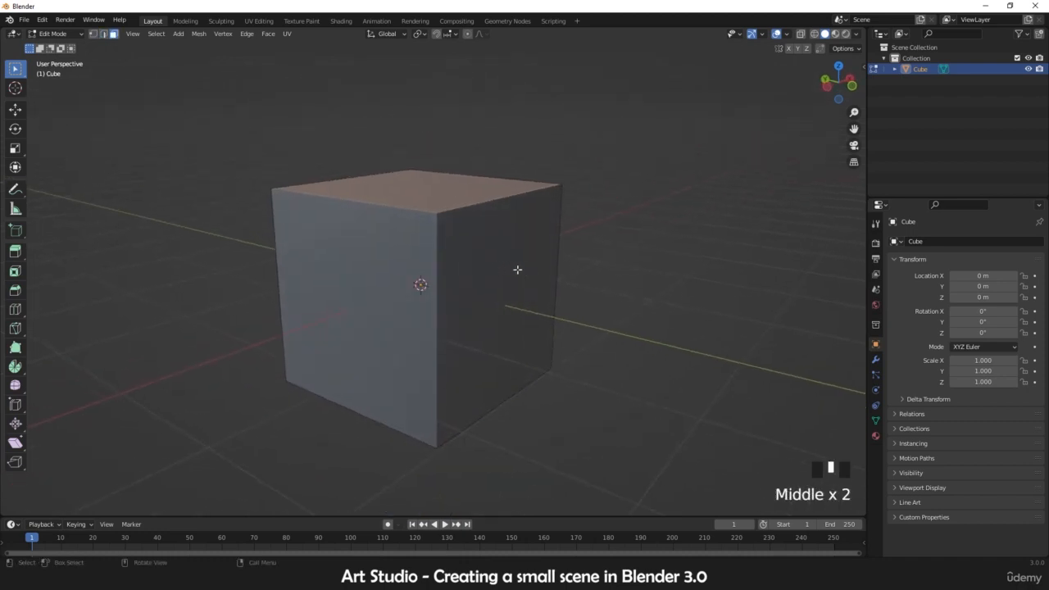
{"action": "key", "text": "a"}
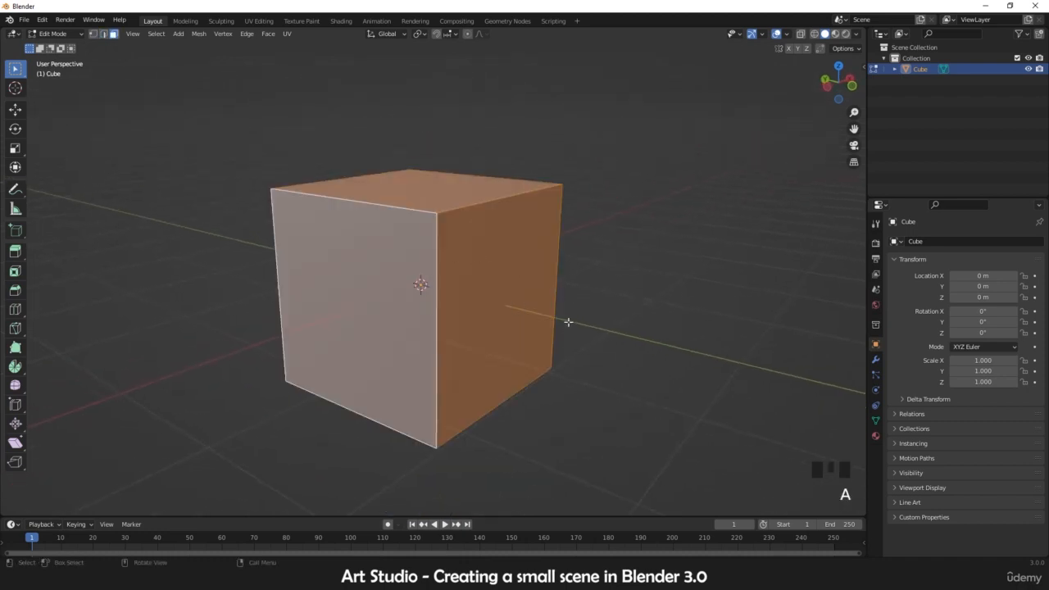
View the cube in the front, right, top, bottom and back orthographic views
{"action": "key", "text": "KP_1"}
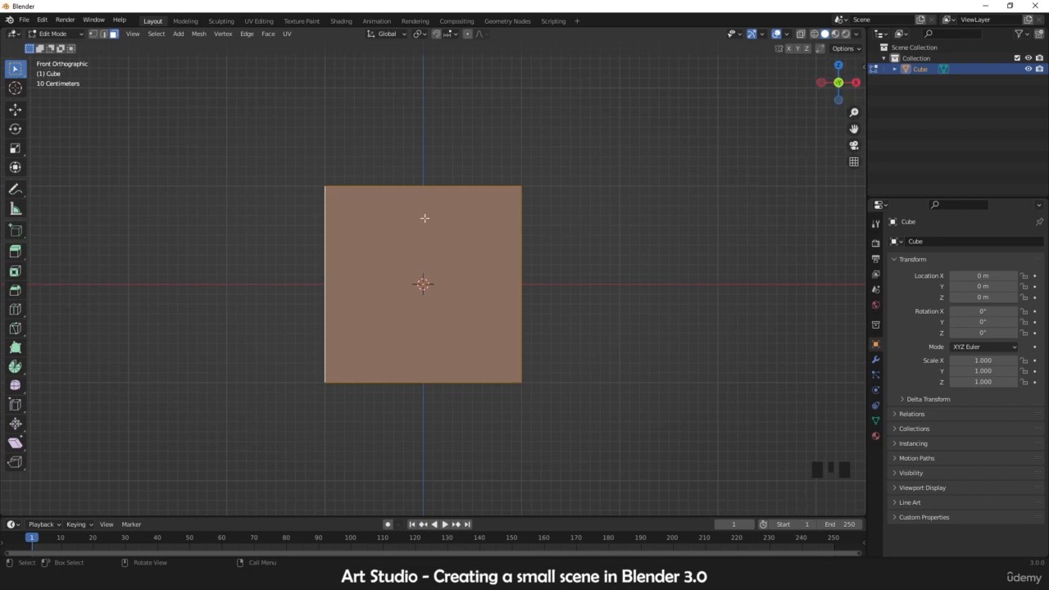
{"action": "key", "text": "KP_3"}
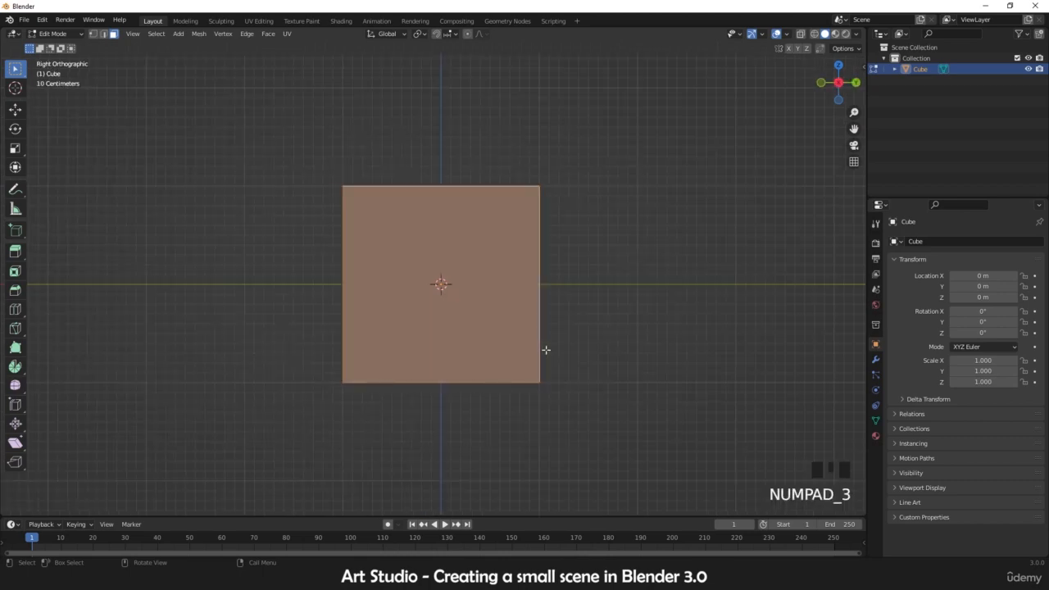
{"action": "key", "text": "KP_7"}
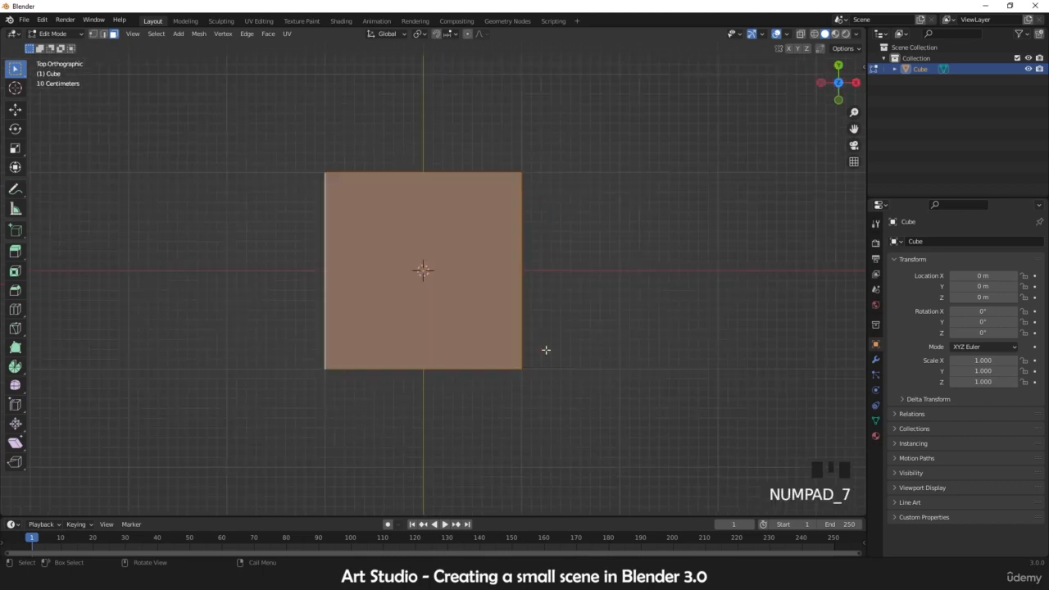
{"action": "left_click", "coordinate": [841, 88]}
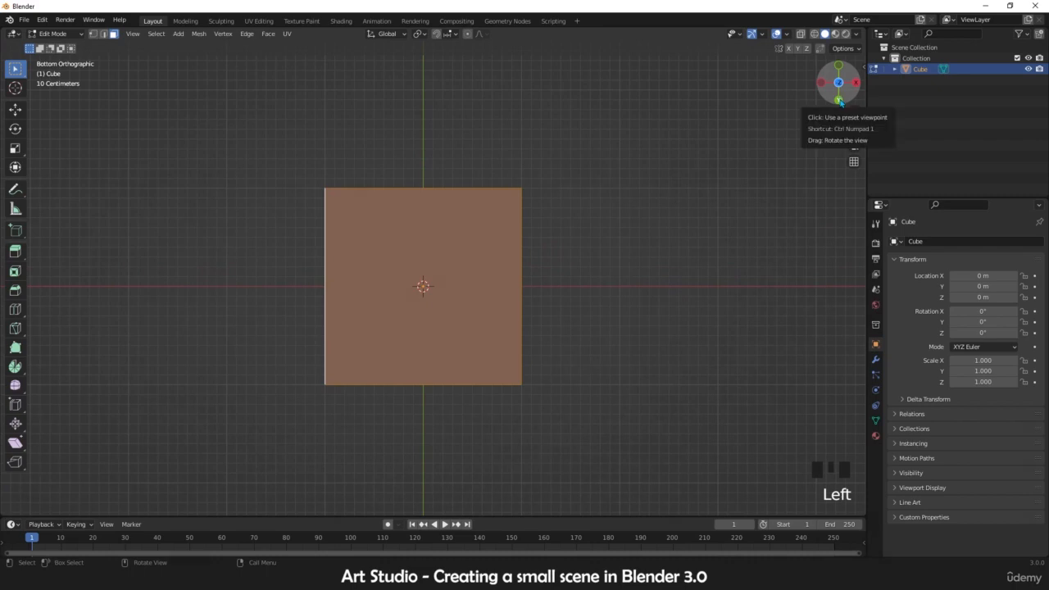
{"action": "left_click", "coordinate": [839, 100]}
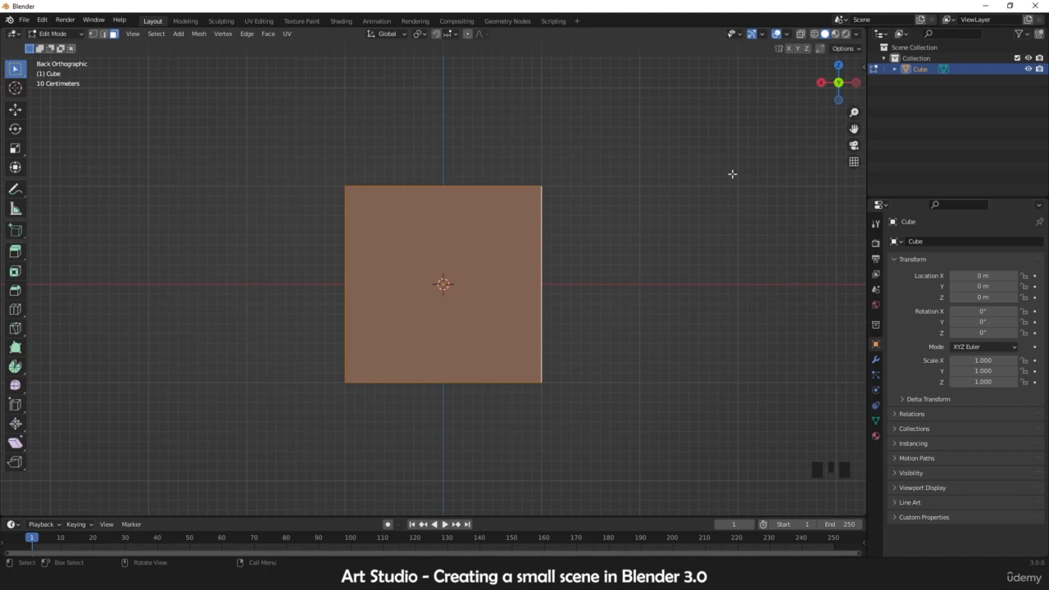
Go through the top, front, right and bottom orthographic views again and finish in the front view
{"action": "key", "text": "KP_7"}
{"action": "key", "text": "KP_1"}
{"action": "key", "text": "KP_3"}
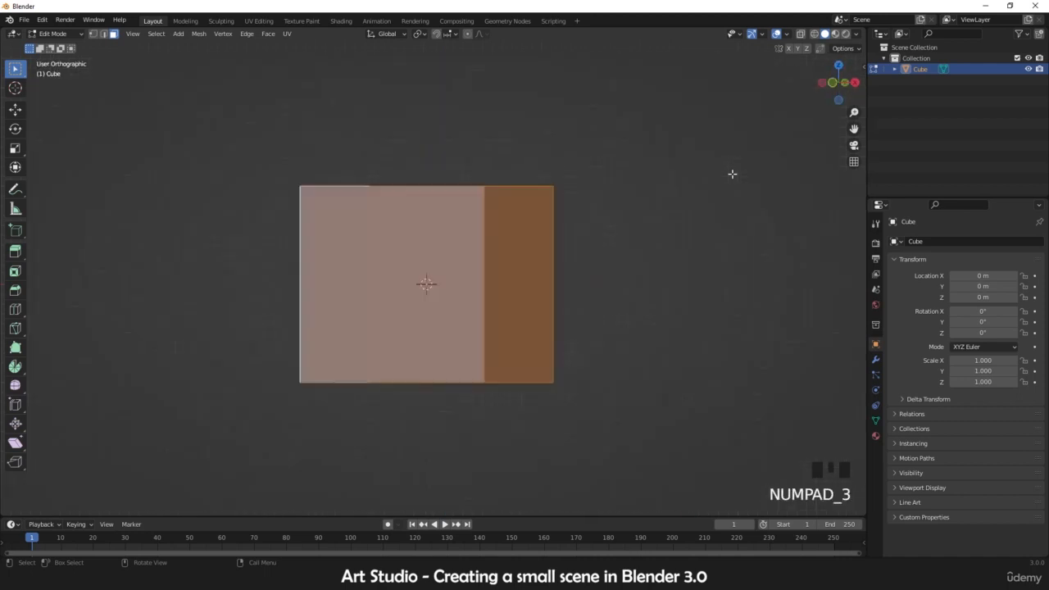
{"action": "key", "text": "KP_9"}
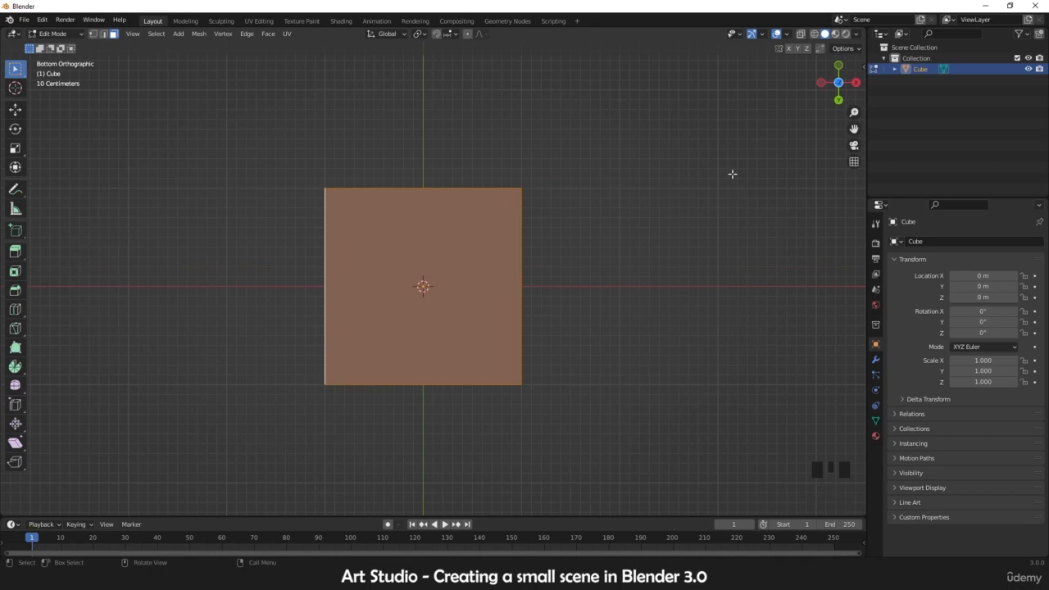
{"action": "middle_click_drag", "start_coordinate": [633, 223], "coordinate": [558, 281]}
{"action": "key", "text": "KP_1"}
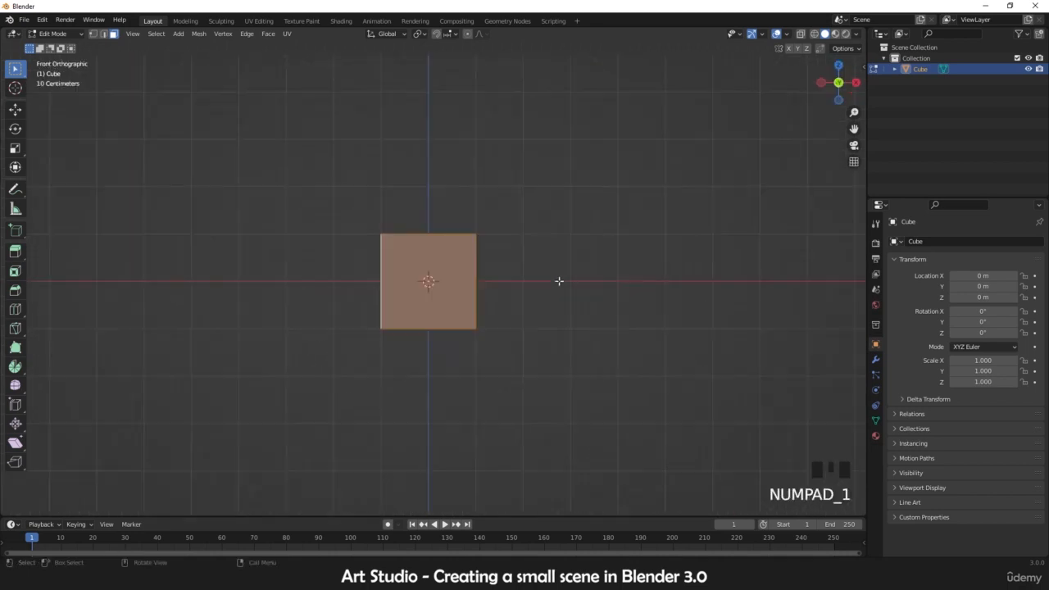
{"action": "scroll", "coordinate": [441, 279], "scroll_direction": "down", "scroll_amount": 3}
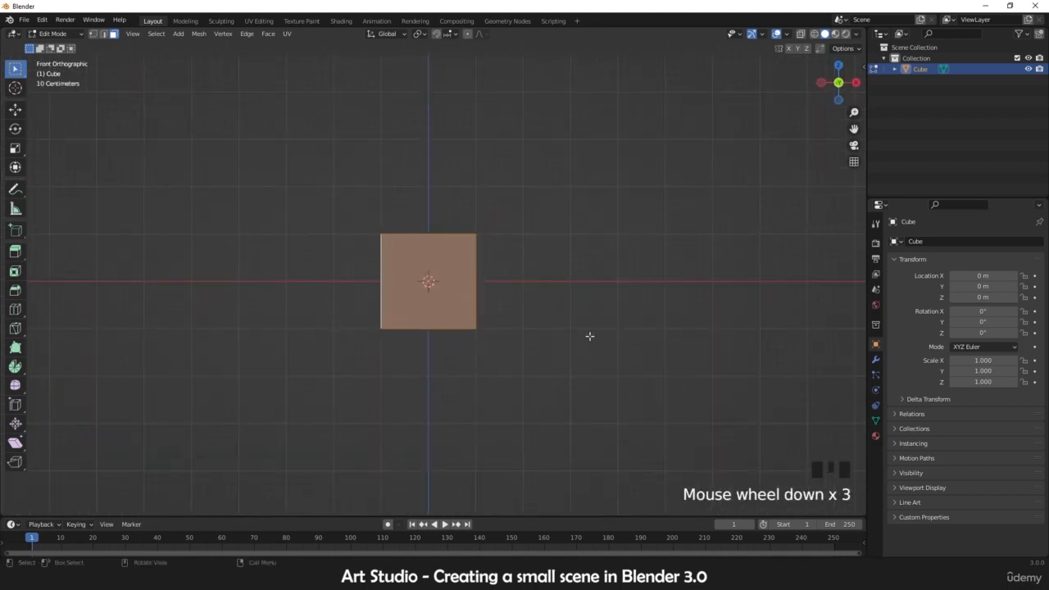
{"action": "key", "text": "s"}
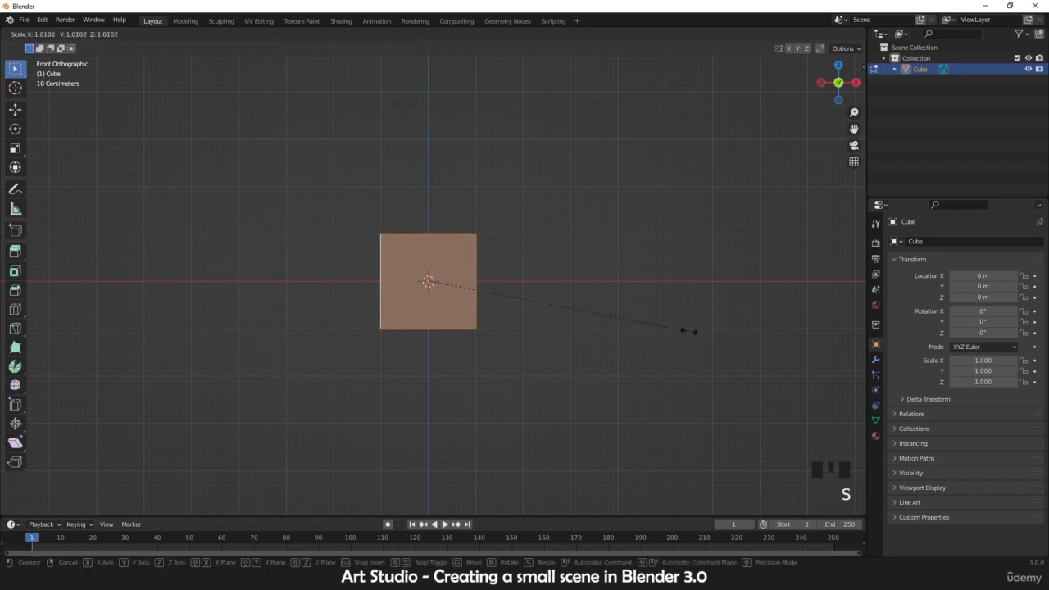
{"action": "key", "text": "z"}
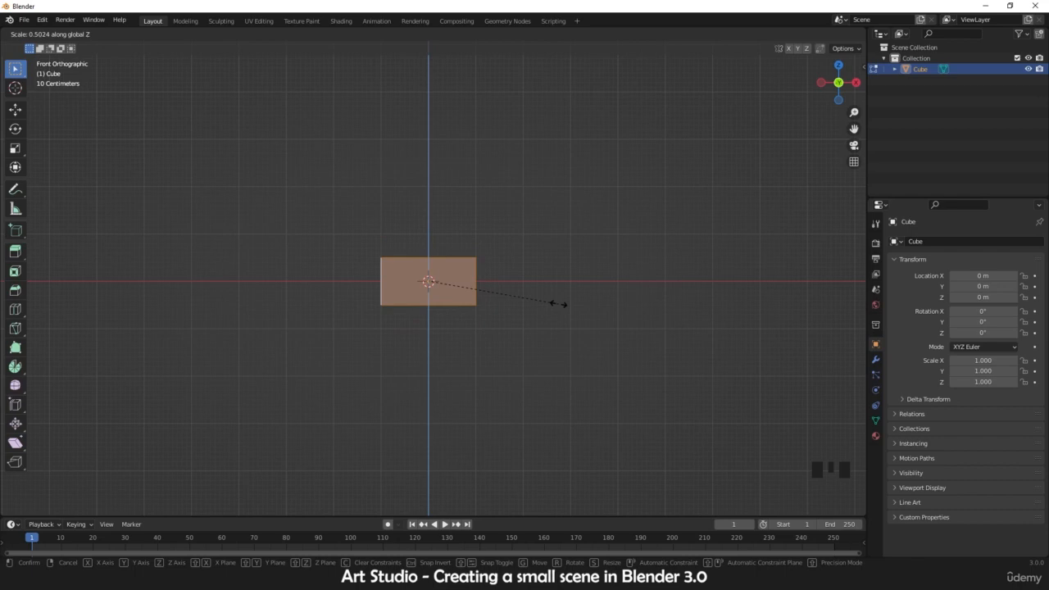
{"action": "right_click", "coordinate": [558, 304]}
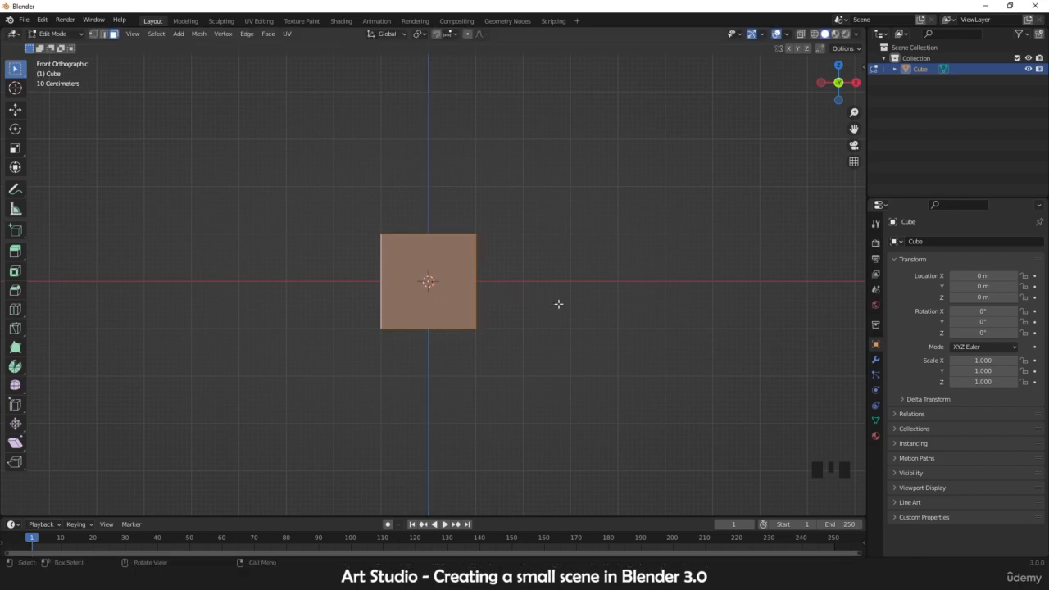
Scale the whole cube along the Z axis to half its height
{"action": "scroll", "coordinate": [518, 300], "scroll_direction": "up", "scroll_amount": 4}
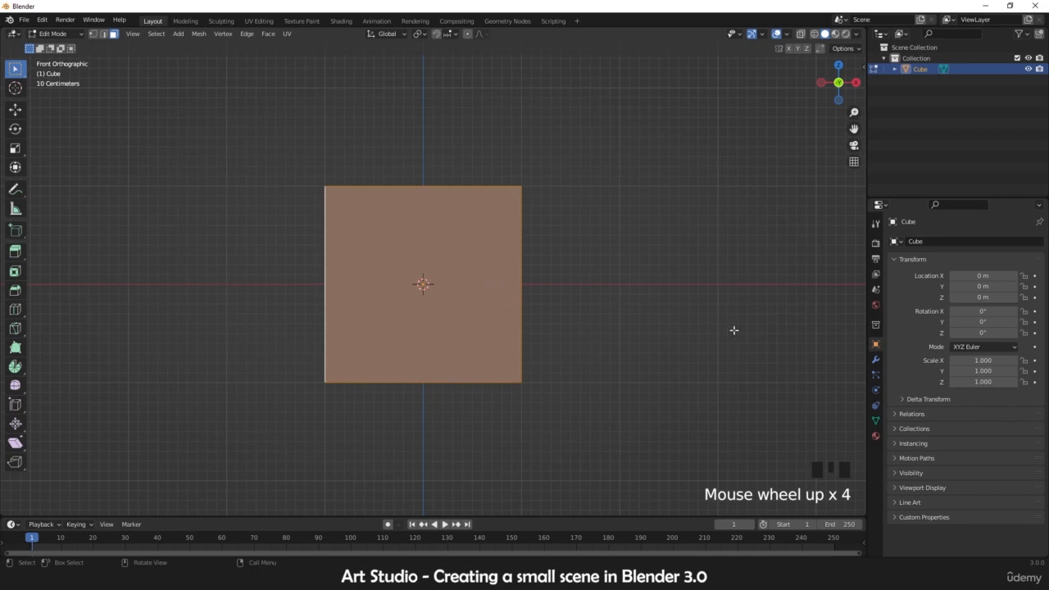
{"action": "scroll", "coordinate": [656, 312], "scroll_direction": "up", "scroll_amount": 2}
{"action": "key", "text": "s"}
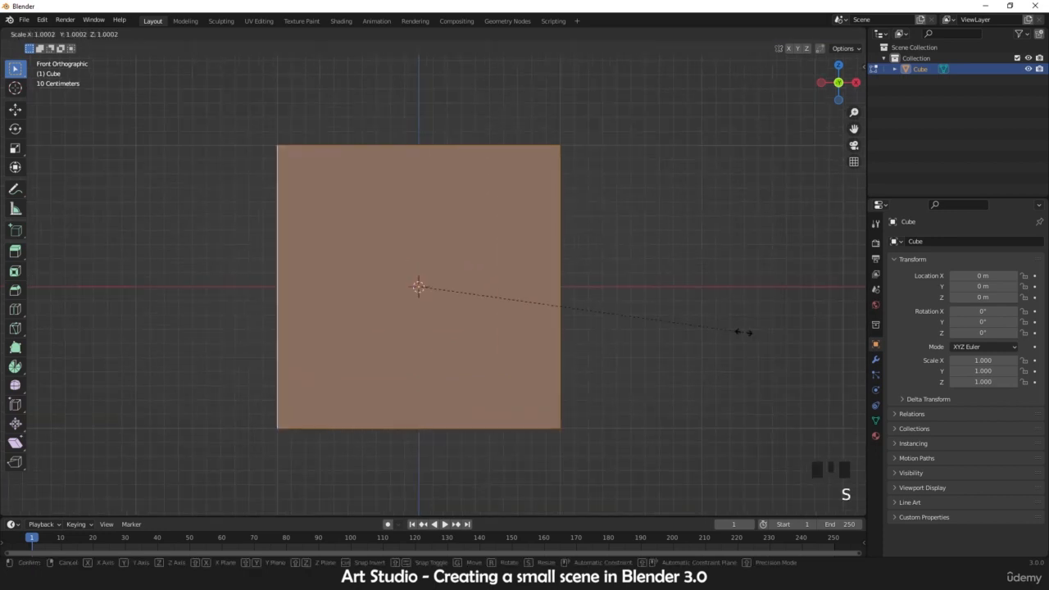
{"action": "key", "text": "z"}
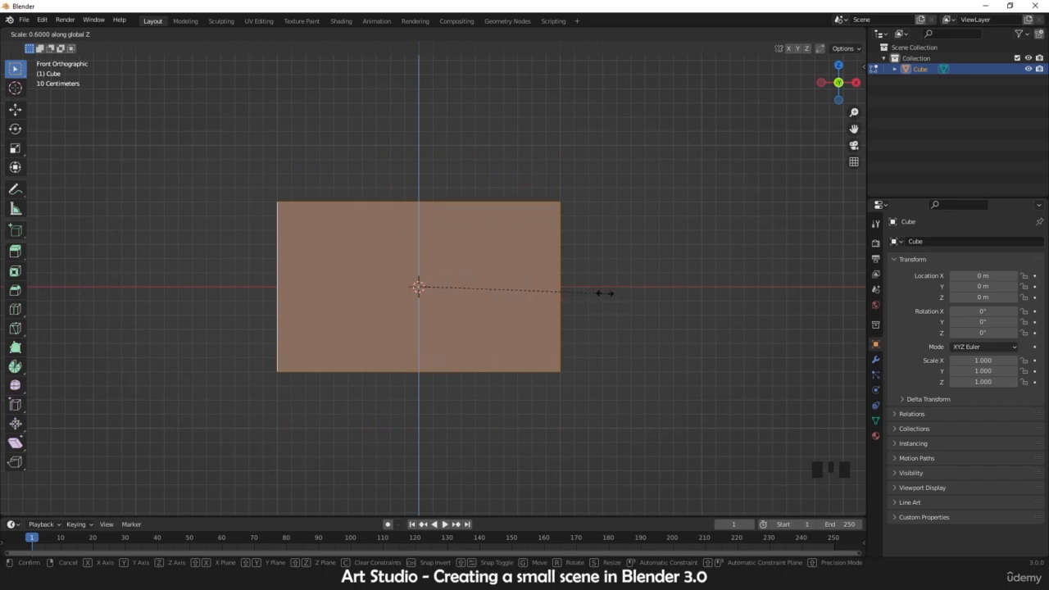
{"action": "left_click", "coordinate": [541, 293]}
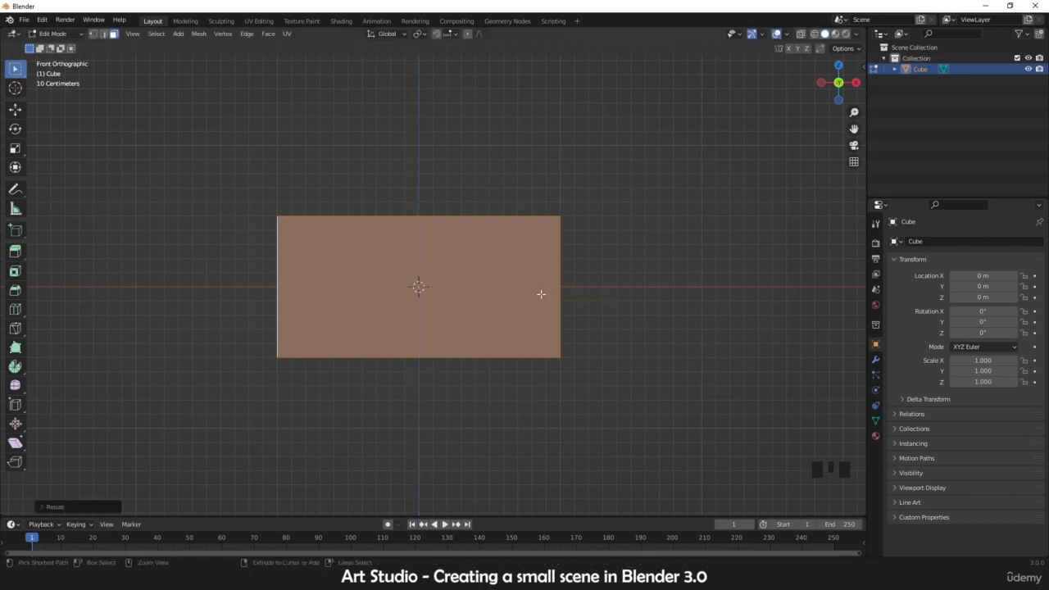
Select only the top face of the flattened box
{"action": "middle_click_drag", "start_coordinate": [541, 294], "coordinate": [491, 303]}
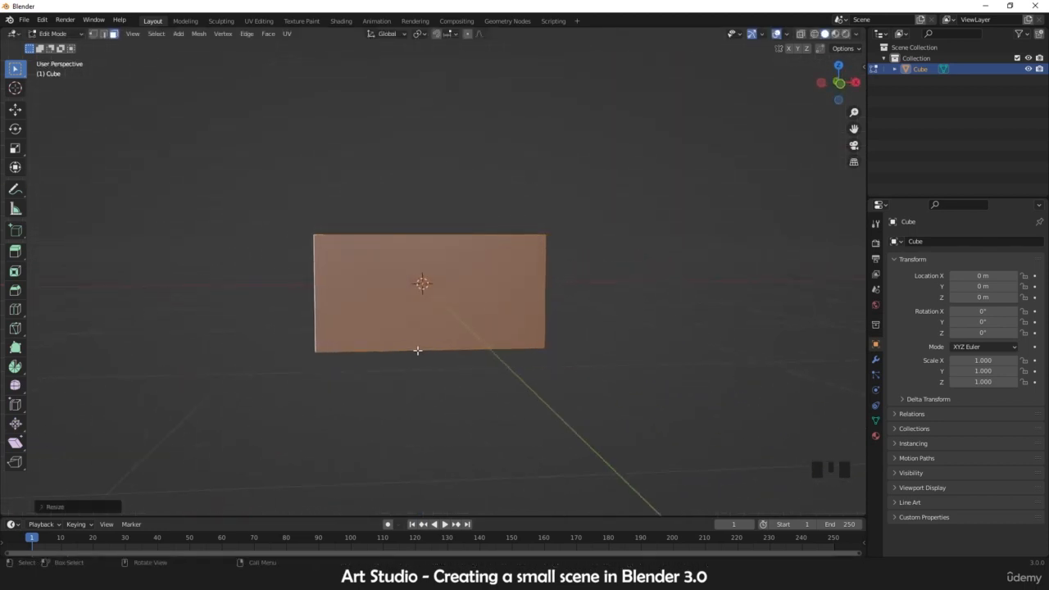
{"action": "middle_click_drag", "start_coordinate": [417, 350], "coordinate": [401, 295]}
{"action": "scroll", "coordinate": [402, 296], "scroll_direction": "up", "scroll_amount": 2}
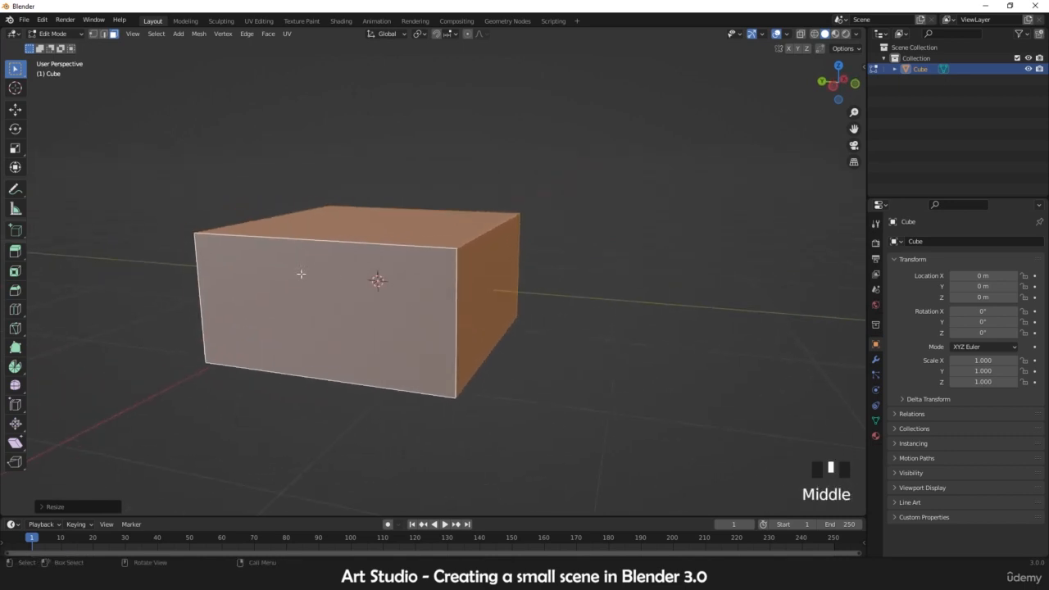
{"action": "middle_click_drag", "start_coordinate": [300, 277], "coordinate": [338, 297]}
{"action": "key", "text": "KP_1"}
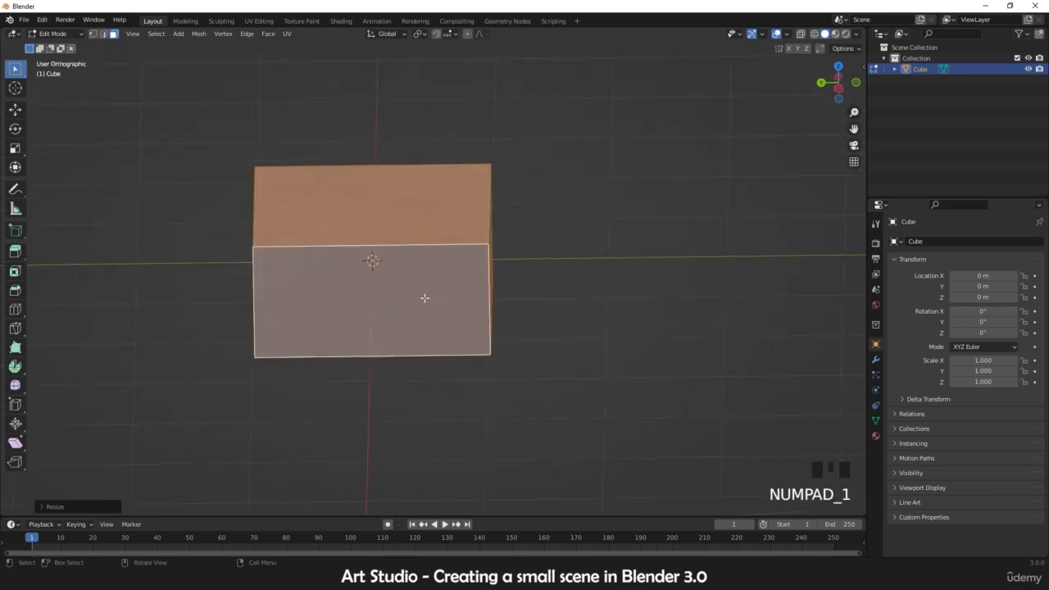
{"action": "middle_click_drag", "start_coordinate": [421, 297], "coordinate": [391, 284], "text": "shift"}
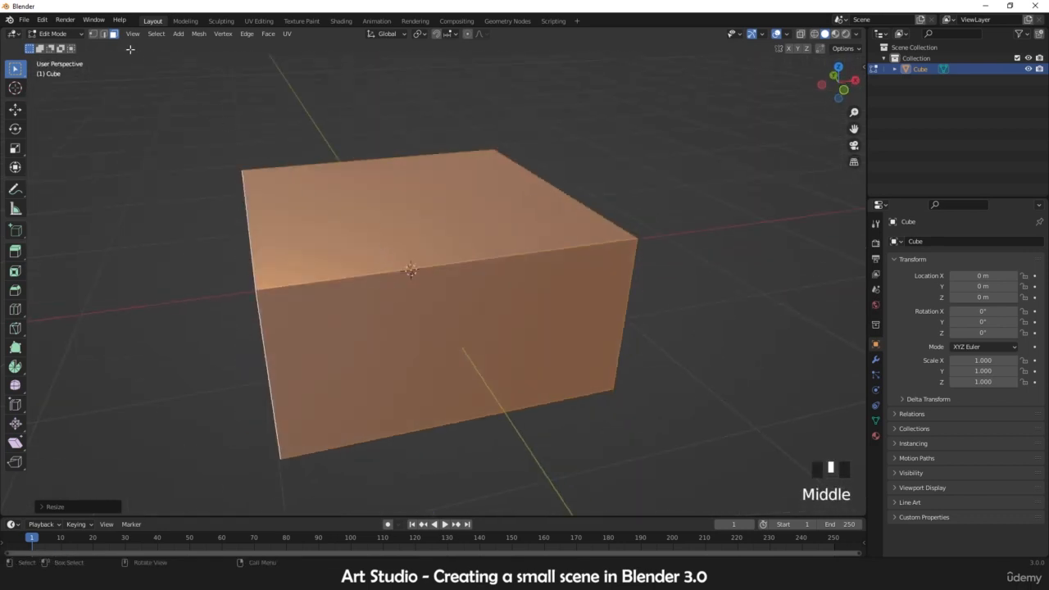
{"action": "left_click", "coordinate": [363, 247]}
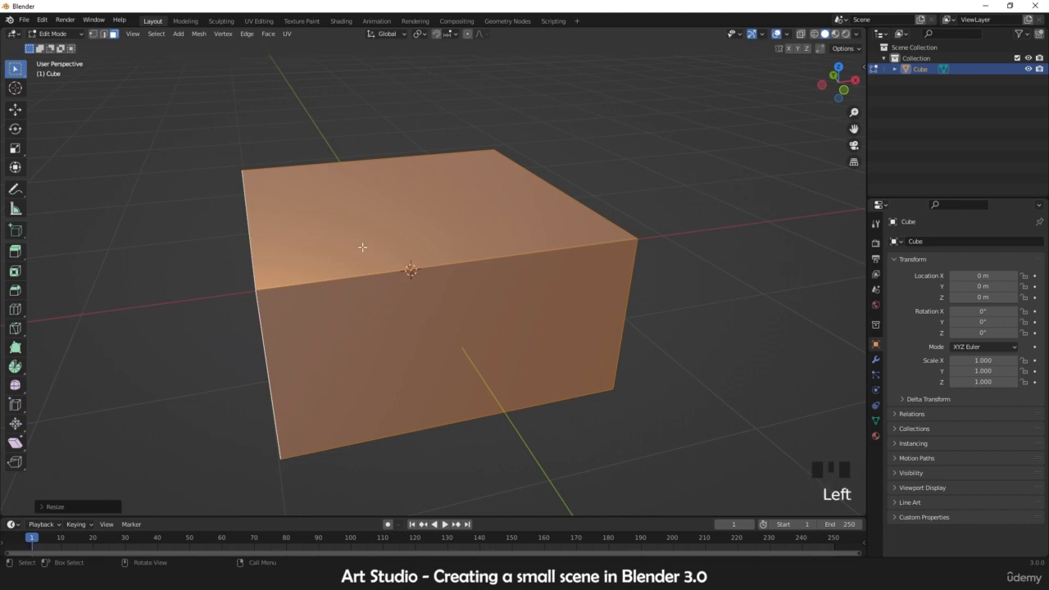
{"action": "double_click", "coordinate": [380, 241]}
Try extruding the top face slightly upward with the Extrude Region tool in the front view and undo it
{"action": "middle_click_drag", "start_coordinate": [386, 241], "coordinate": [433, 249]}
{"action": "key", "text": "KP_1"}
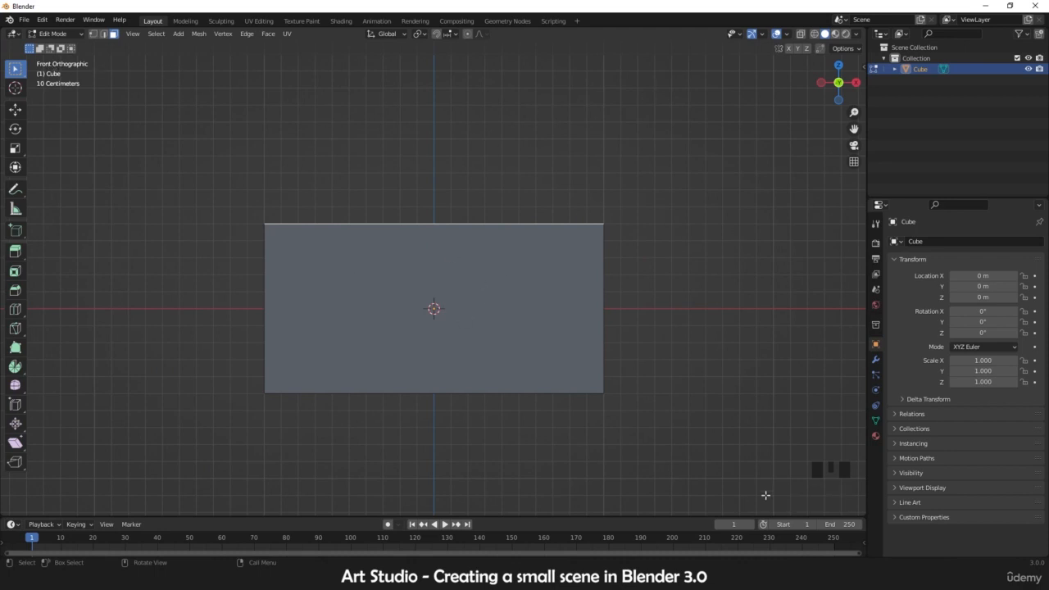
{"action": "scroll", "coordinate": [375, 269], "scroll_direction": "up", "scroll_amount": 1}
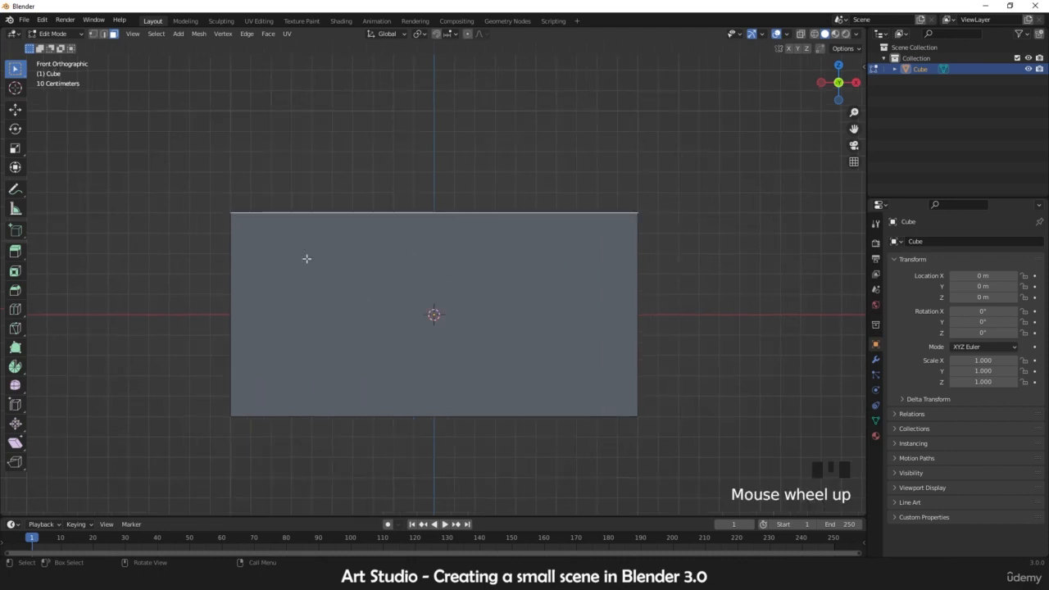
{"action": "left_click", "coordinate": [16, 255]}
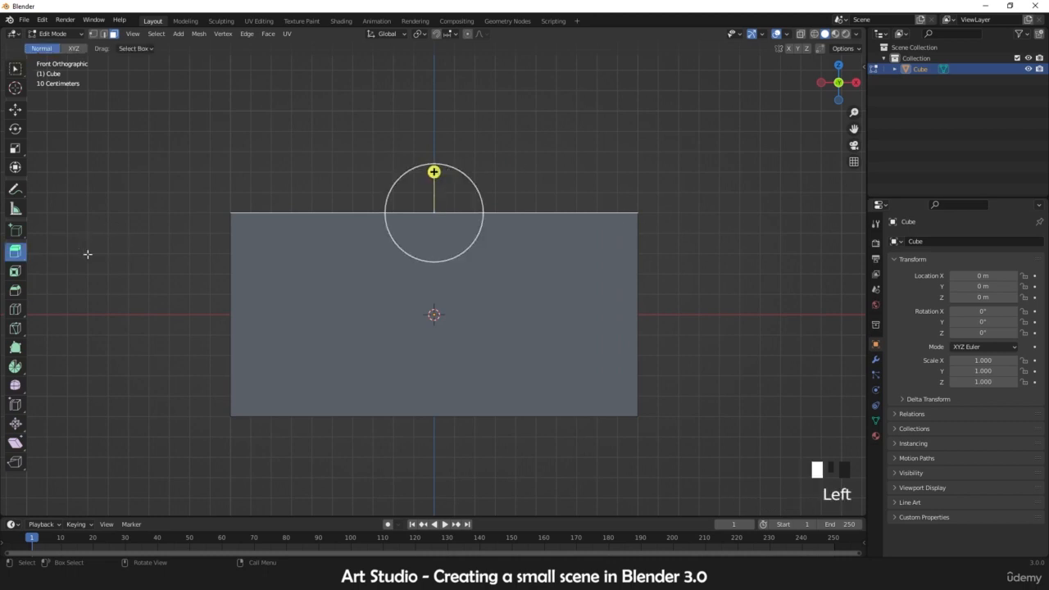
{"action": "left_click_drag", "start_coordinate": [436, 175], "coordinate": [437, 153]}
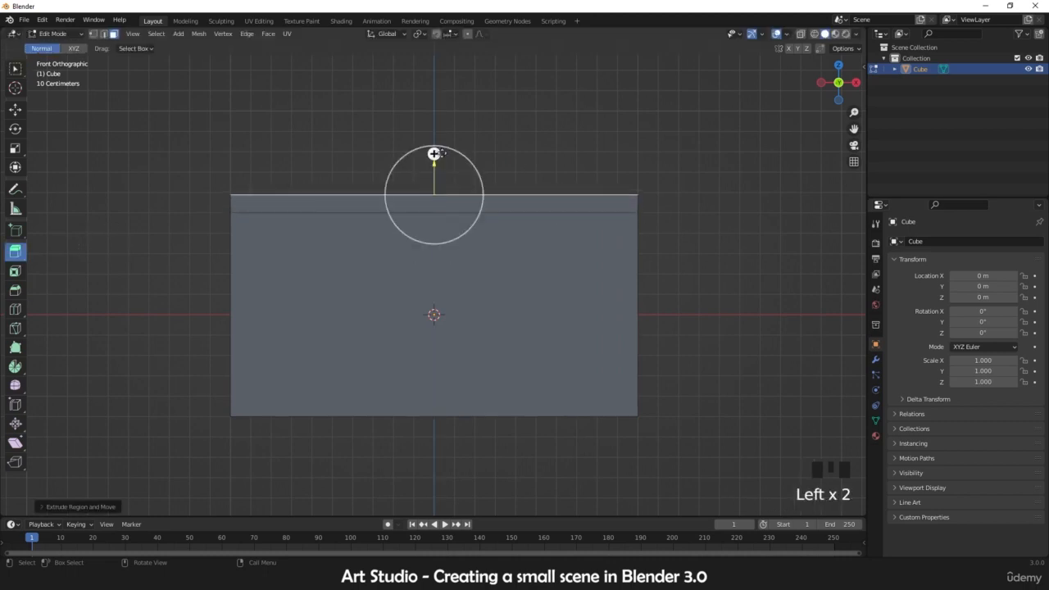
{"action": "key", "text": "ctrl+z"}
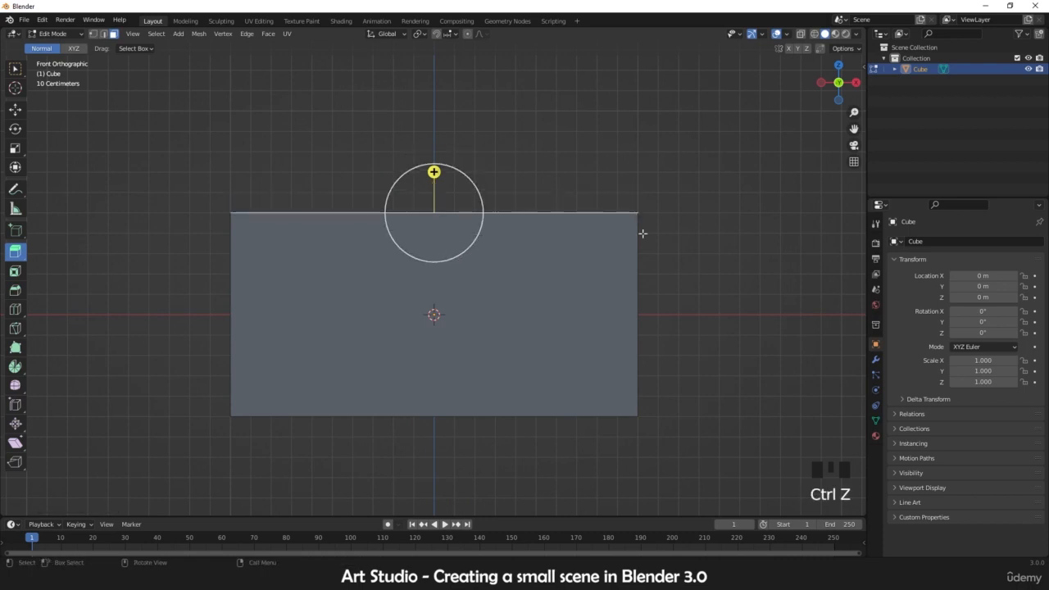
Extrude the top face upward by about 0.2 m in the front orthographic view
{"action": "middle_click_drag", "start_coordinate": [538, 262], "coordinate": [485, 213]}
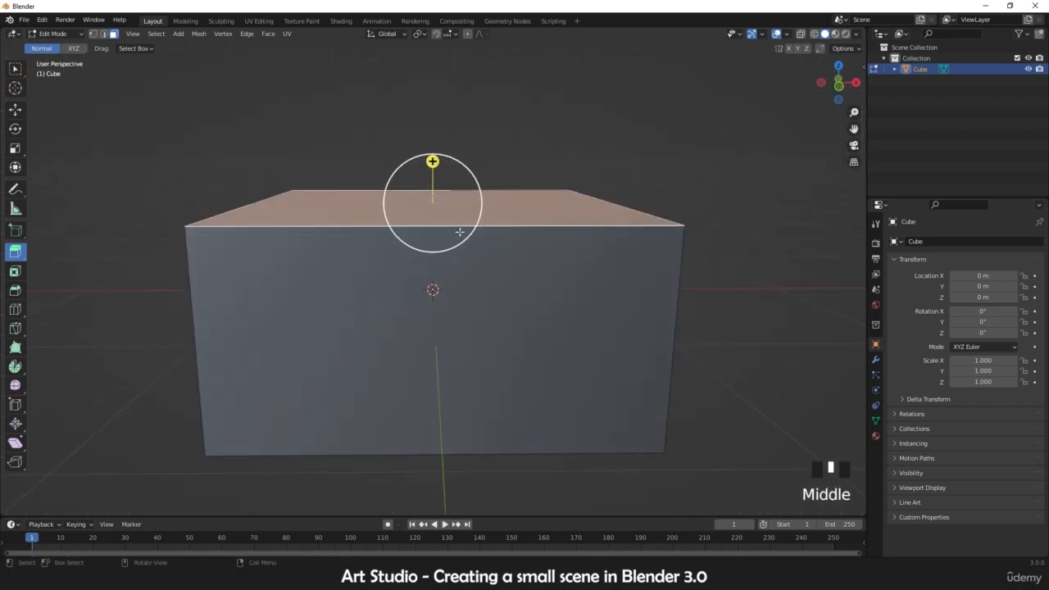
{"action": "key", "text": "KP_1"}
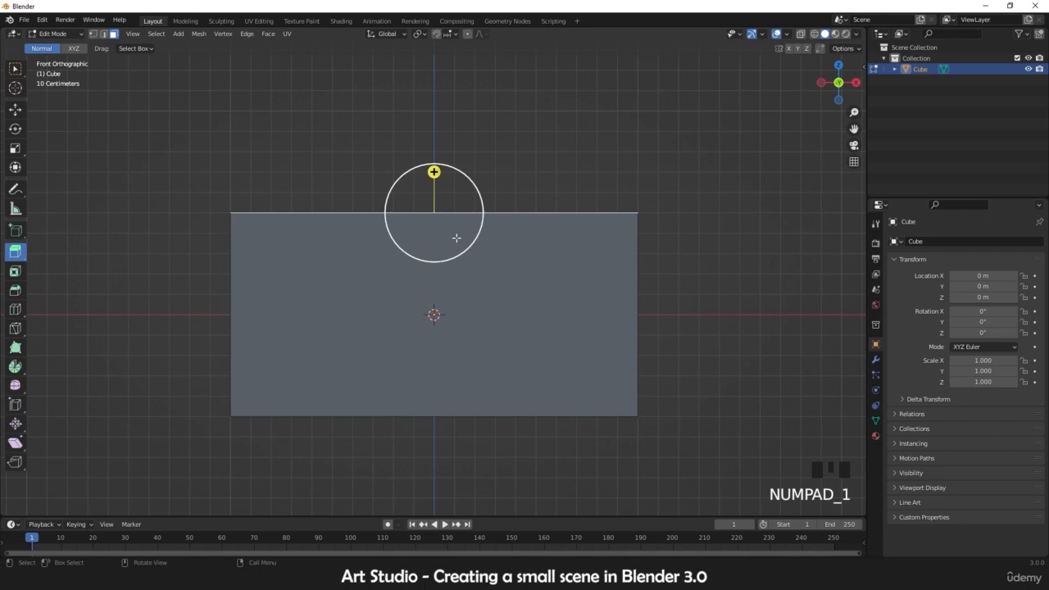
{"action": "key", "text": "e"}
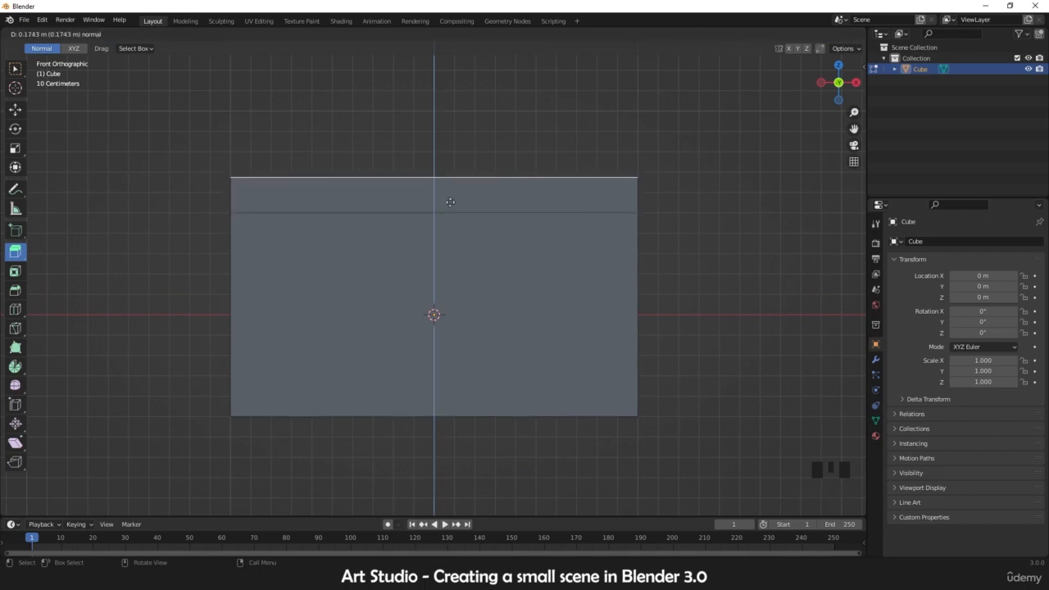
{"action": "left_click", "coordinate": [450, 197]}
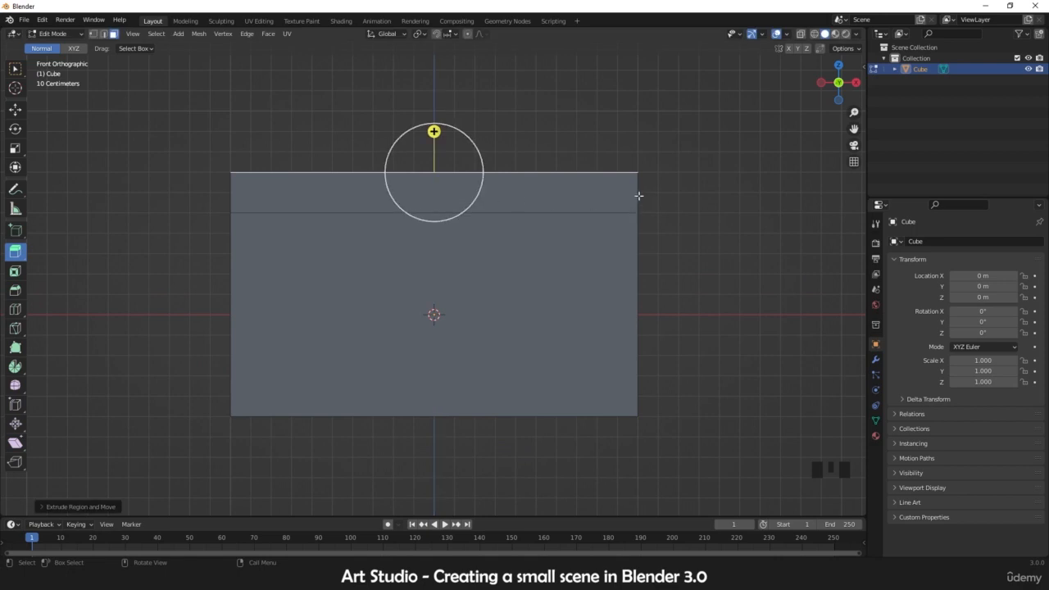
Select the loop of side faces forming the extruded band around the upper part of the box
{"action": "middle_click_drag", "start_coordinate": [638, 196], "coordinate": [608, 233]}
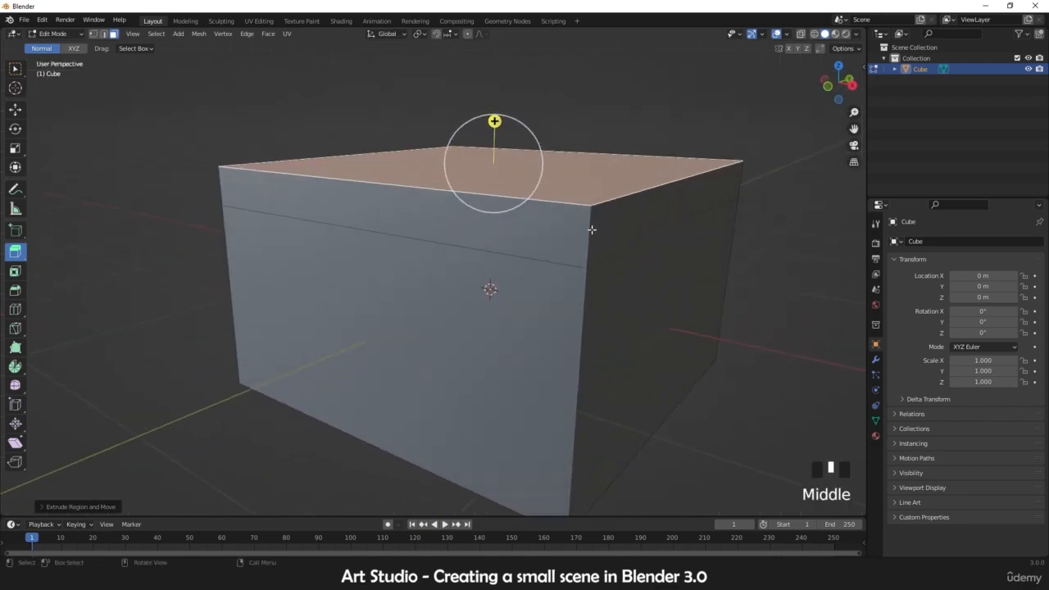
{"action": "left_click", "coordinate": [602, 227]}
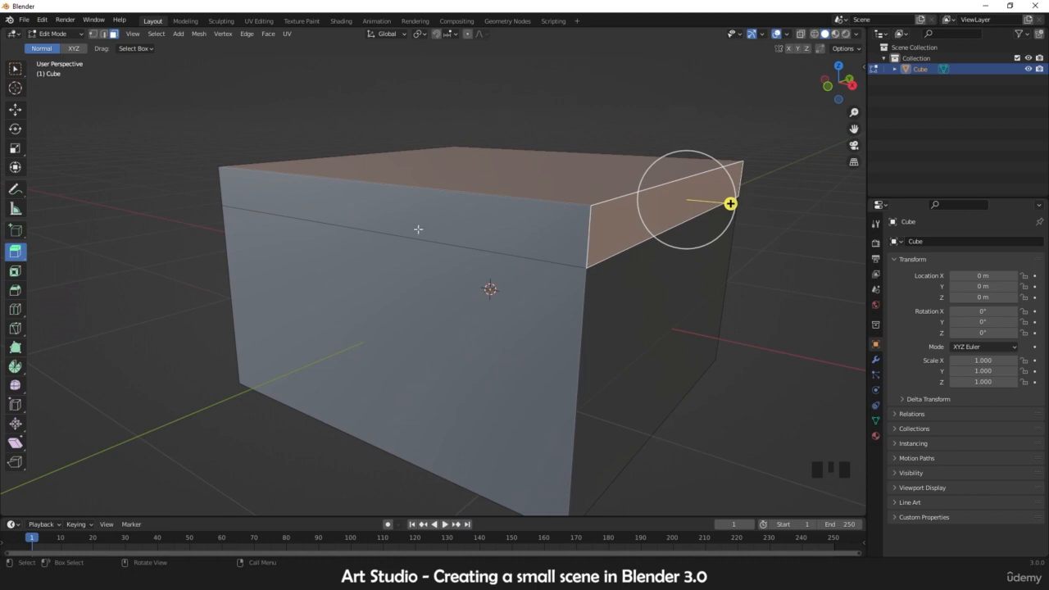
{"action": "middle_click_drag", "start_coordinate": [418, 229], "coordinate": [482, 243]}
{"action": "middle_click_drag", "start_coordinate": [325, 258], "coordinate": [290, 246]}
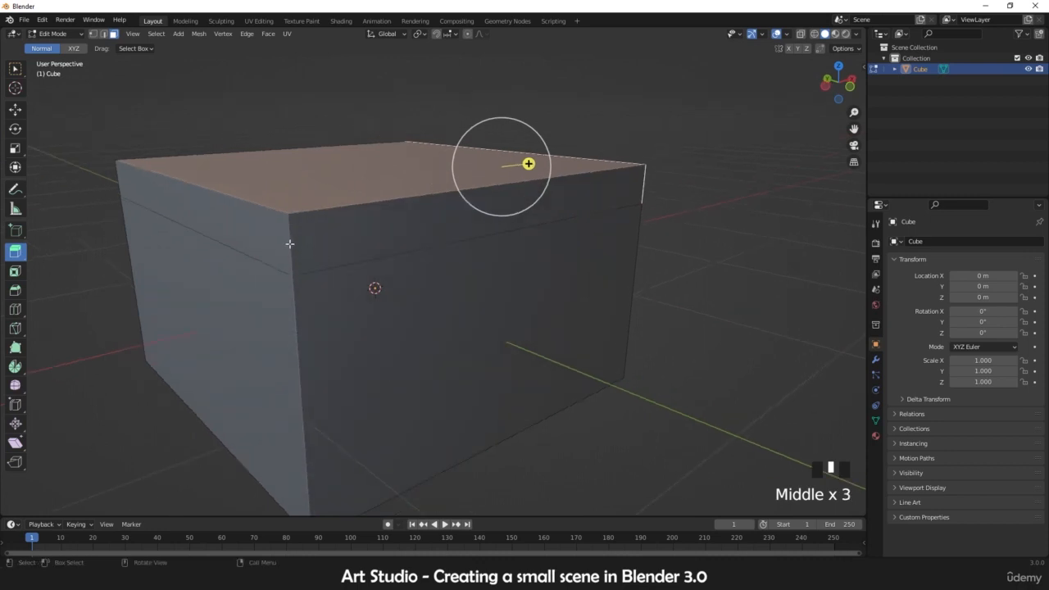
{"action": "left_click", "coordinate": [290, 244], "text": "alt"}
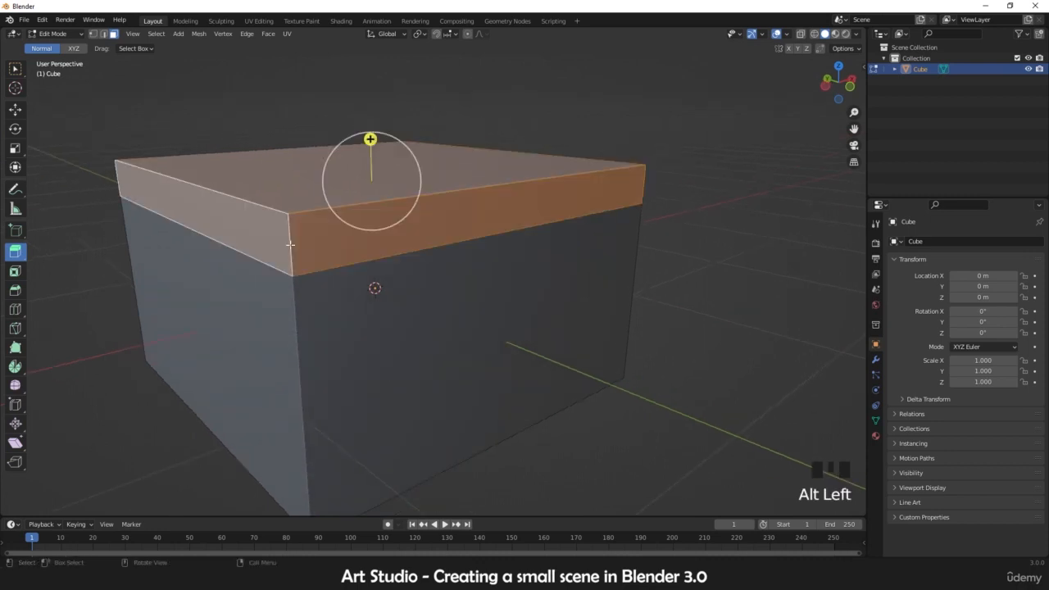
{"action": "middle_click_drag", "start_coordinate": [398, 259], "coordinate": [526, 297]}
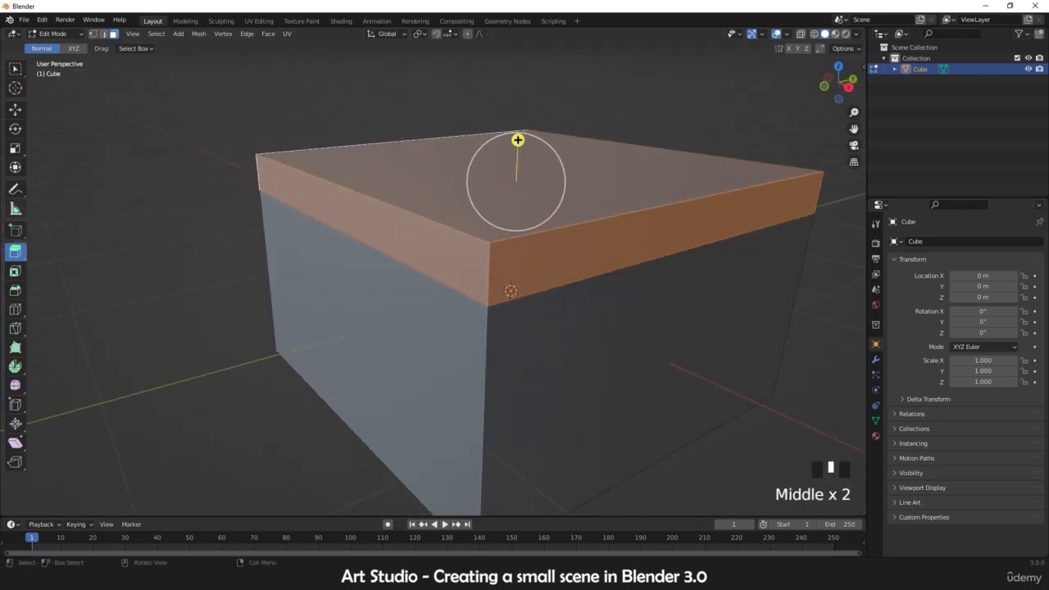
Try the Extrude Along Normals tool on the selected band of faces and undo the extrusion
{"action": "left_click", "coordinate": [18, 252]}
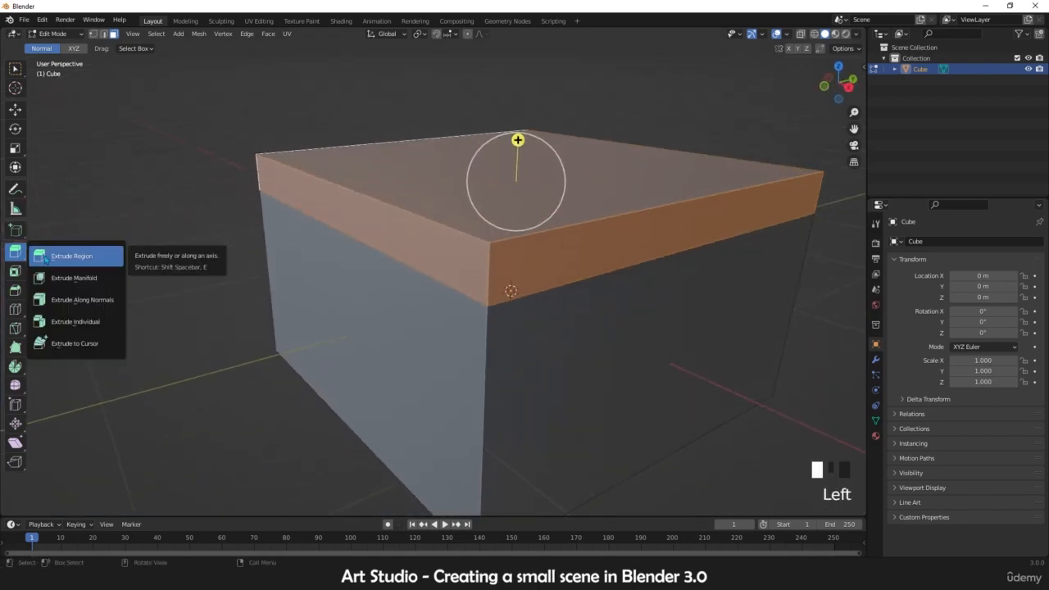
{"action": "left_click_drag", "start_coordinate": [59, 306], "coordinate": [81, 303]}
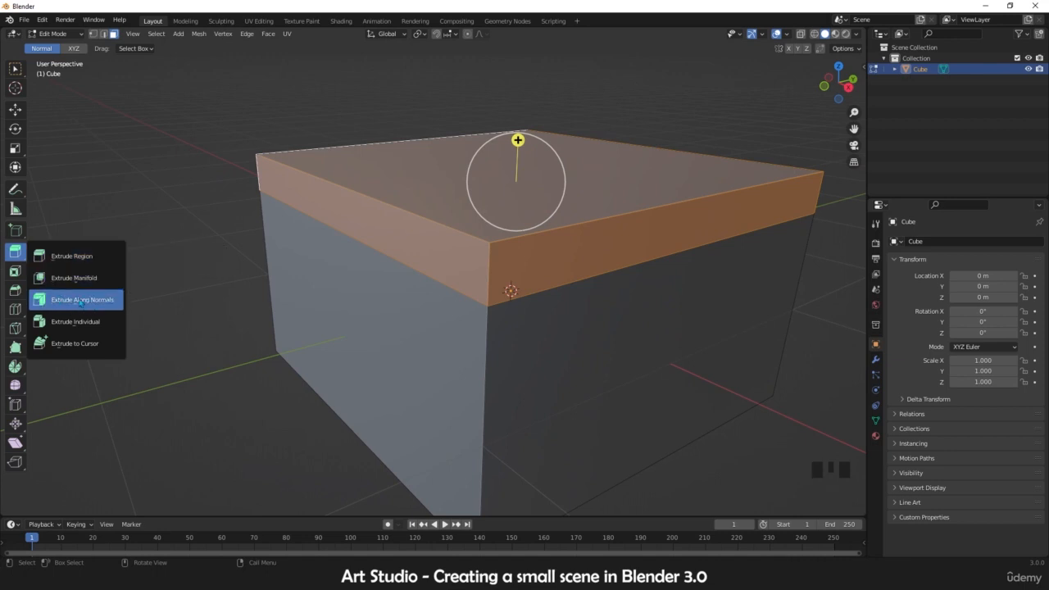
{"action": "left_click", "coordinate": [52, 304]}
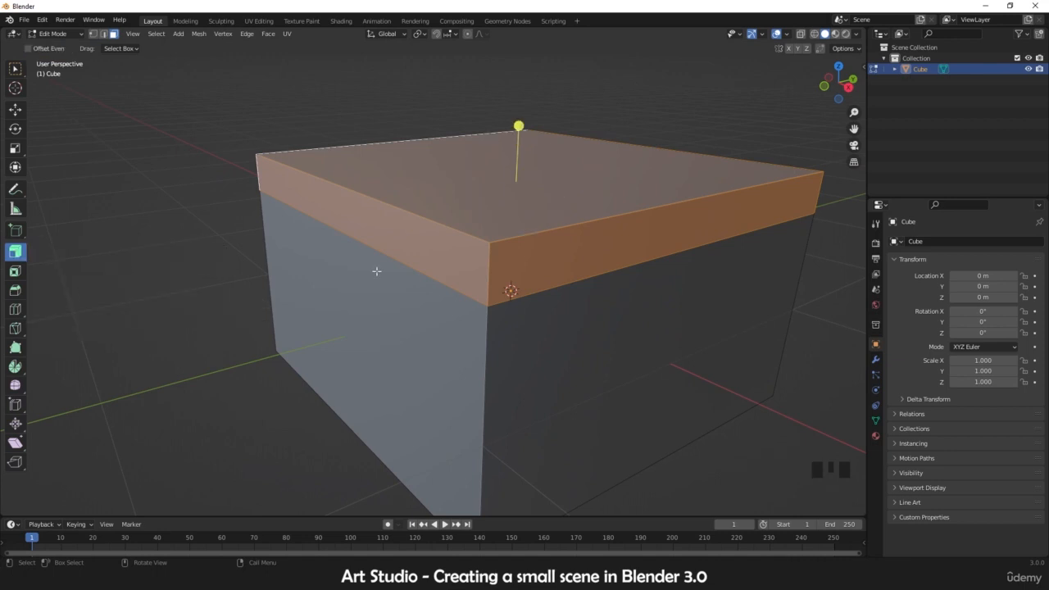
{"action": "middle_click_drag", "start_coordinate": [519, 137], "coordinate": [505, 121]}
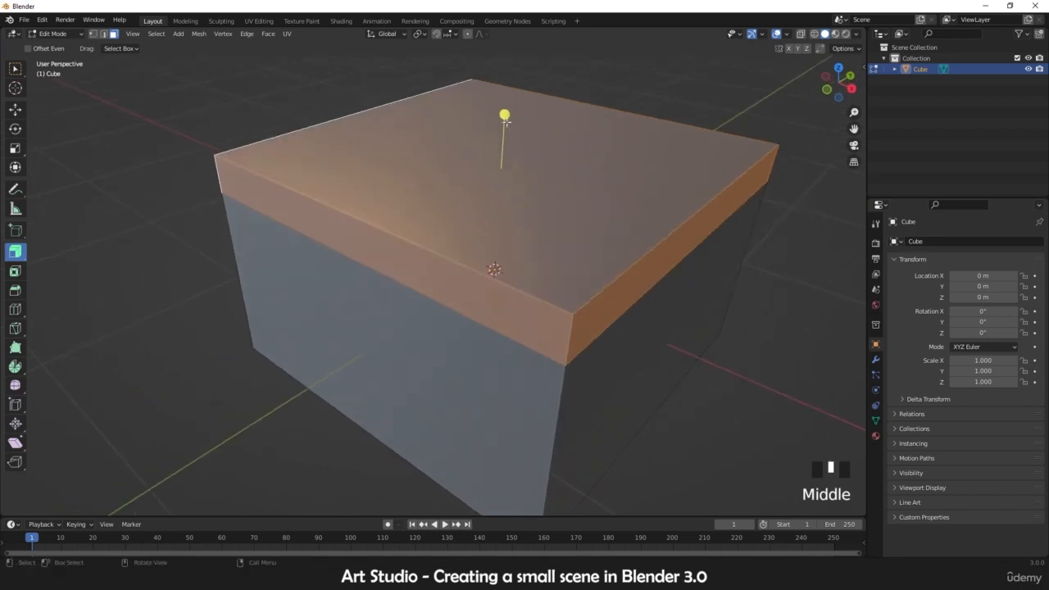
{"action": "mouse_move", "coordinate": [504, 115]}
{"action": "left_mouse_down"}
{"action": "mouse_move", "coordinate": [504, 96]}
{"action": "mouse_move", "coordinate": [509, 113]}
{"action": "left_mouse_up"}
{"action": "middle_click_drag", "start_coordinate": [509, 113], "coordinate": [507, 194]}
{"action": "key", "text": "ctrl+z"}
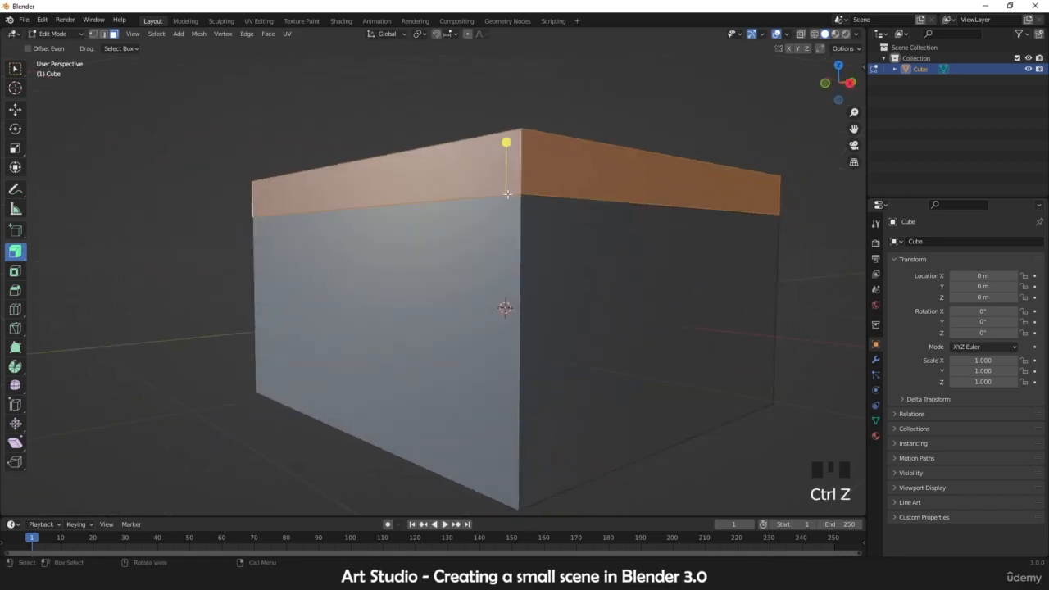
Extrude the selected band of faces outward along their normals by about 0.12 m in the front orthographic view
{"action": "key", "text": "KP_1"}
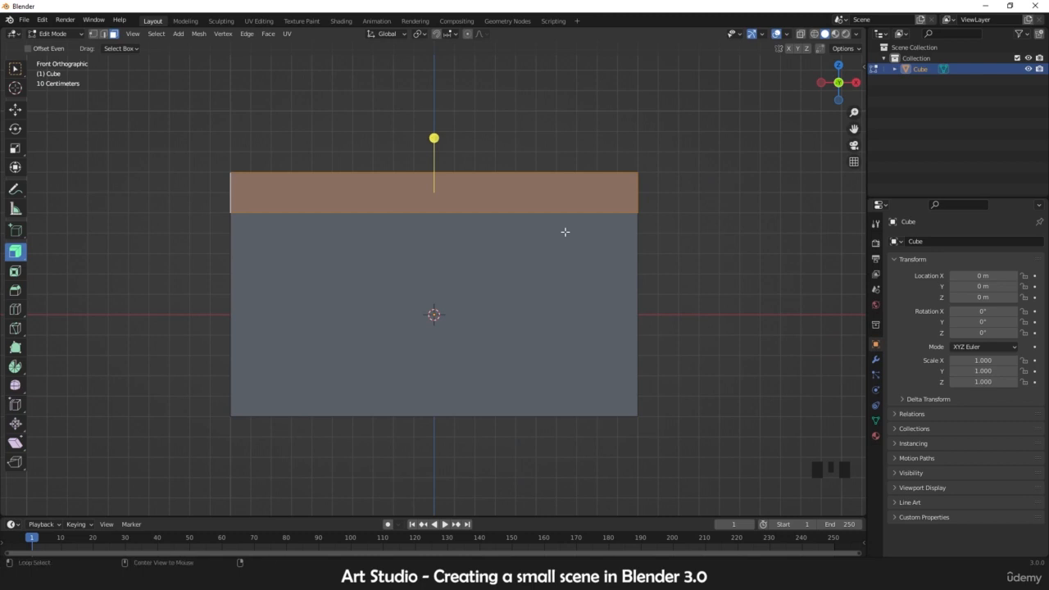
{"action": "key", "text": "alt+e"}
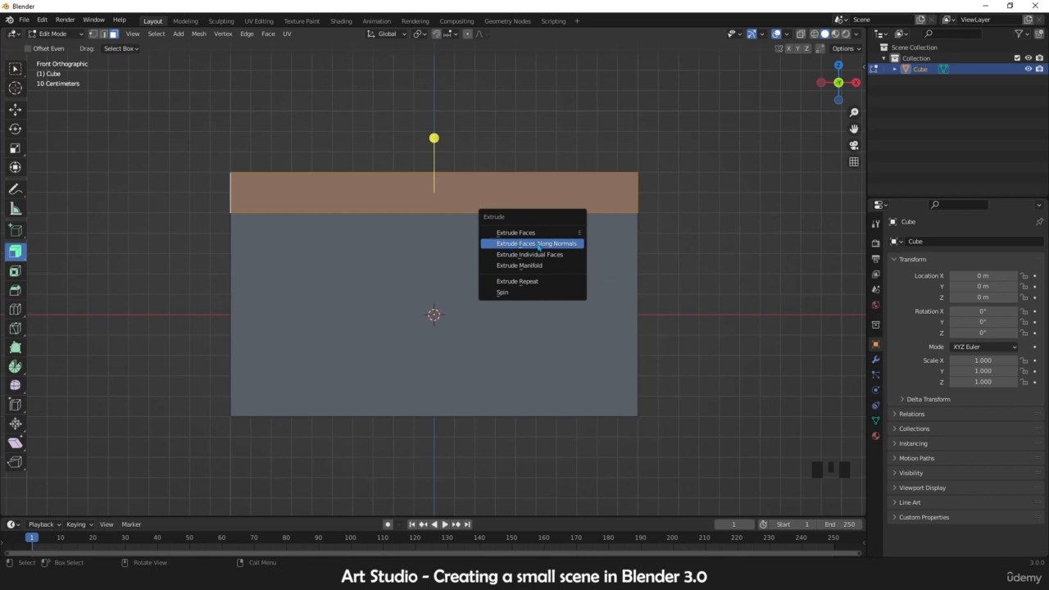
{"action": "left_click", "coordinate": [539, 244]}
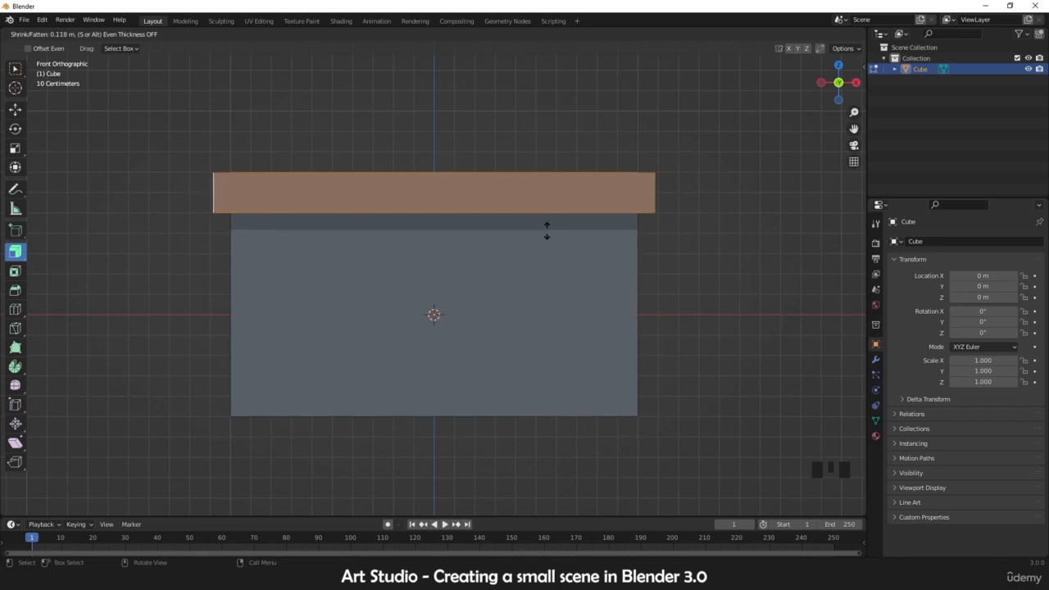
{"action": "left_click", "coordinate": [548, 236]}
Select the large top face of the box inside the extruded rim
{"action": "middle_click_drag", "start_coordinate": [583, 248], "coordinate": [475, 288]}
{"action": "left_click", "coordinate": [430, 215]}
{"action": "middle_click_drag", "start_coordinate": [430, 215], "coordinate": [506, 186], "text": "shift"}
{"action": "scroll", "coordinate": [434, 174], "scroll_direction": "up", "scroll_amount": 2}
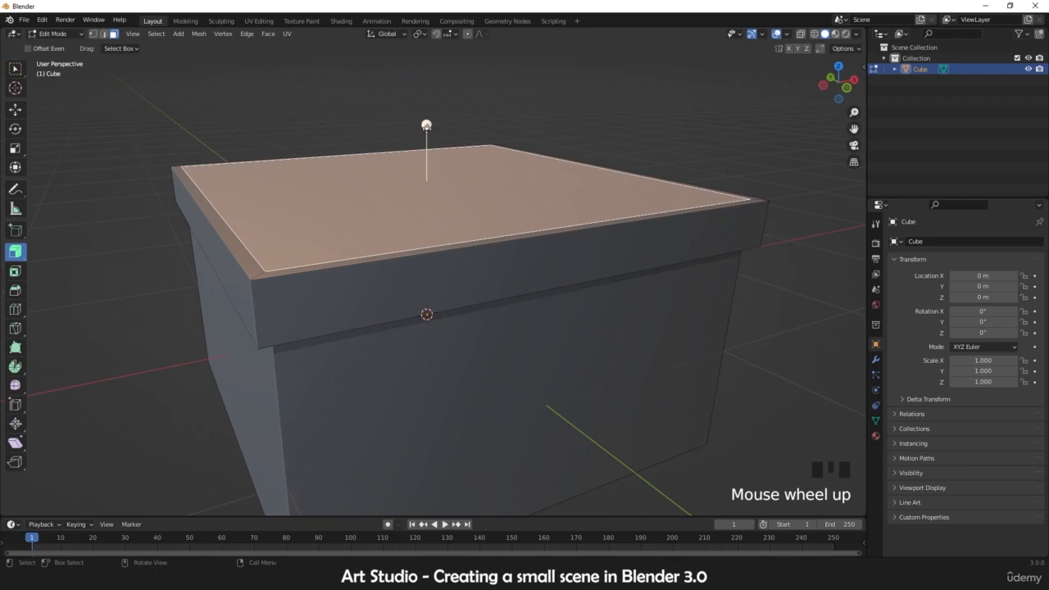
Try recessing the top face by extruding it, scaling it to about 0.94 and extruding it downward, and undo these changes
{"action": "key", "text": "e"}
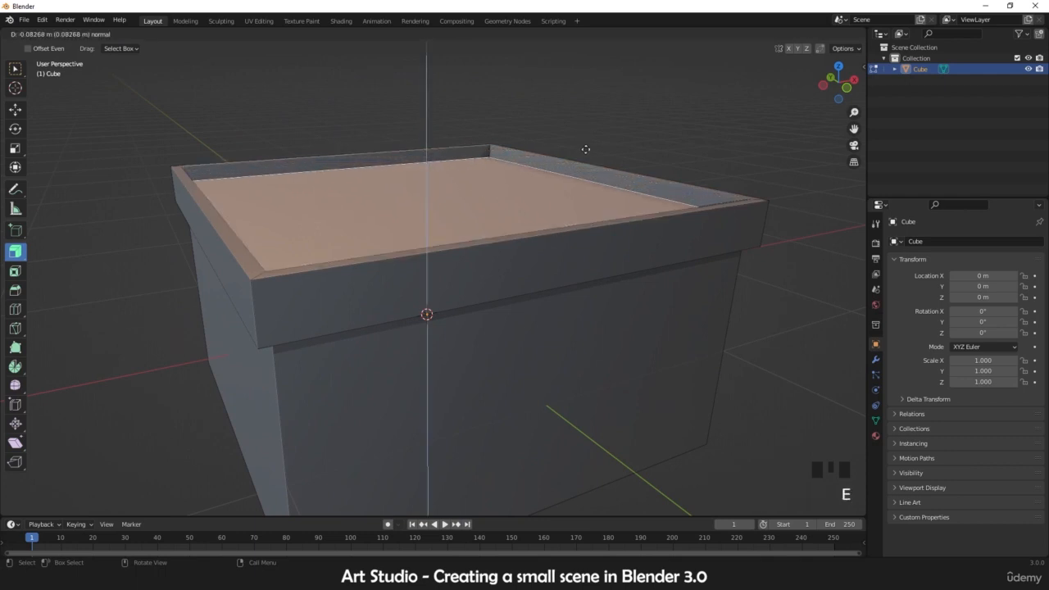
{"action": "right_click", "coordinate": [585, 150]}
{"action": "middle_click_drag", "start_coordinate": [517, 202], "coordinate": [509, 208]}
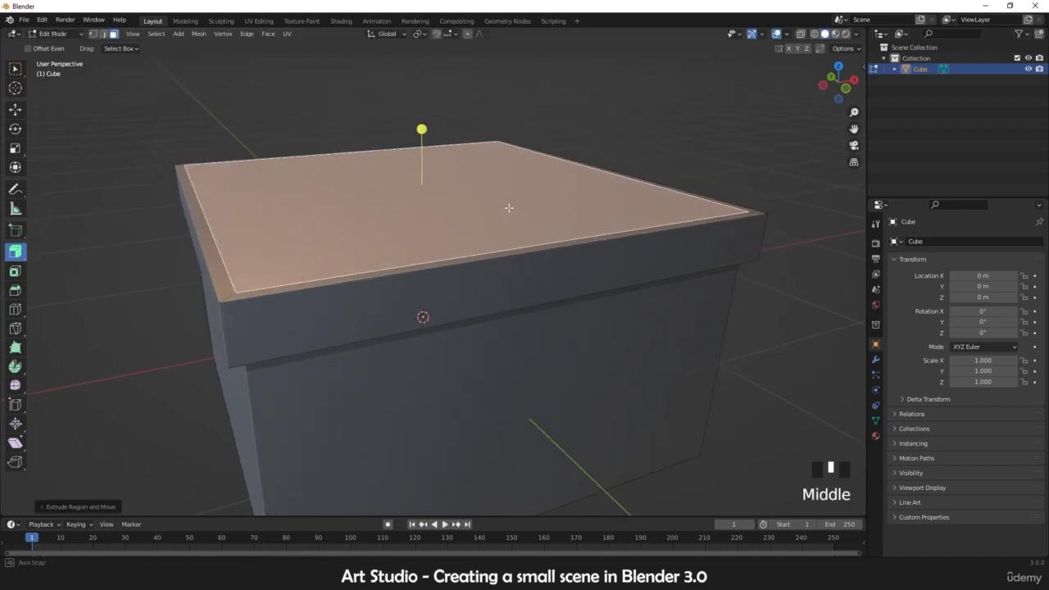
{"action": "key", "text": "s"}
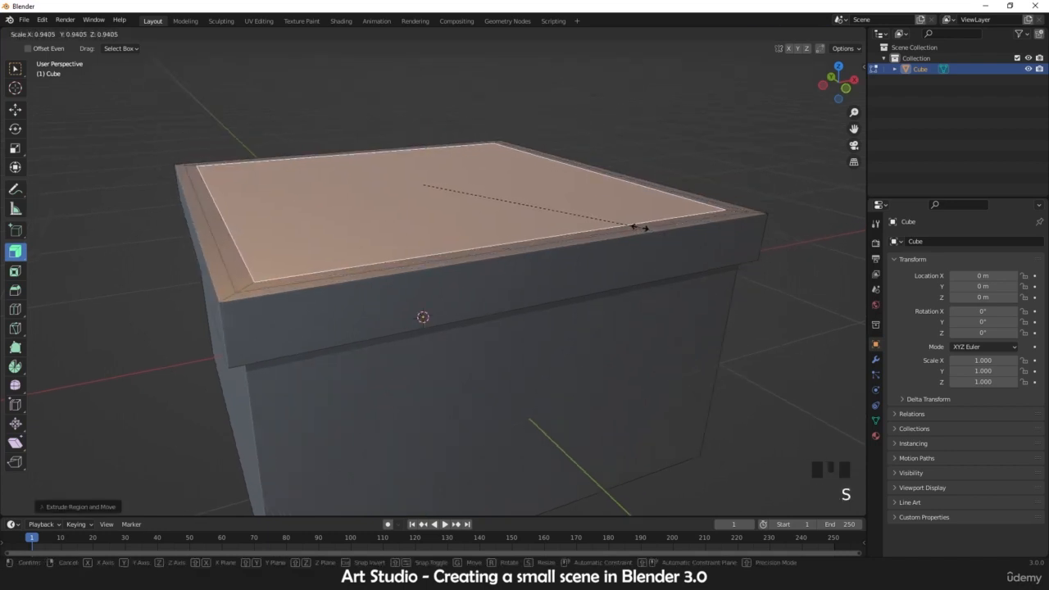
{"action": "left_click", "coordinate": [639, 227]}
{"action": "key", "text": "e"}
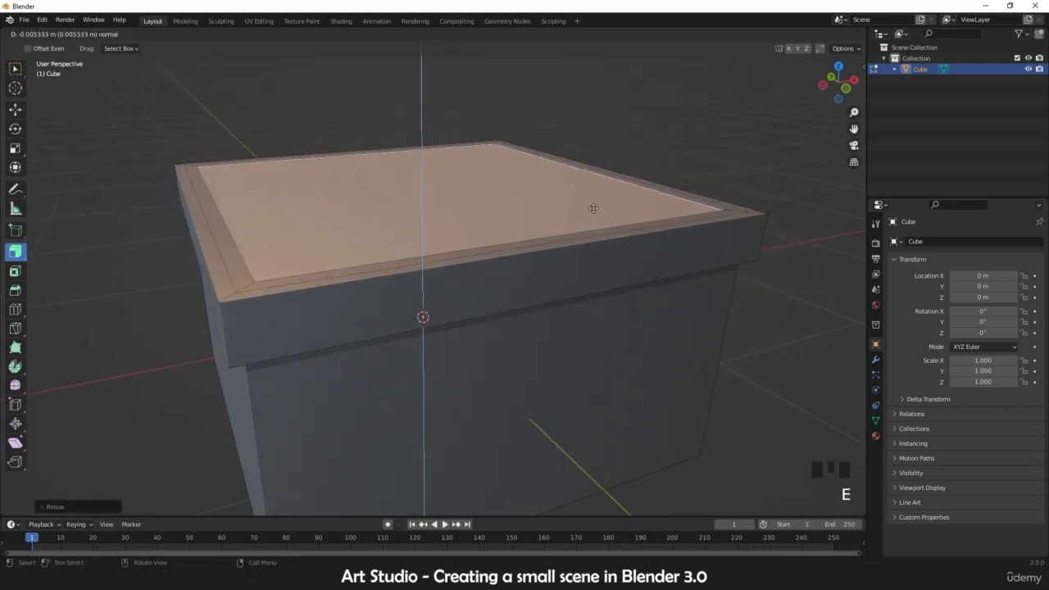
{"action": "left_click", "coordinate": [598, 219]}
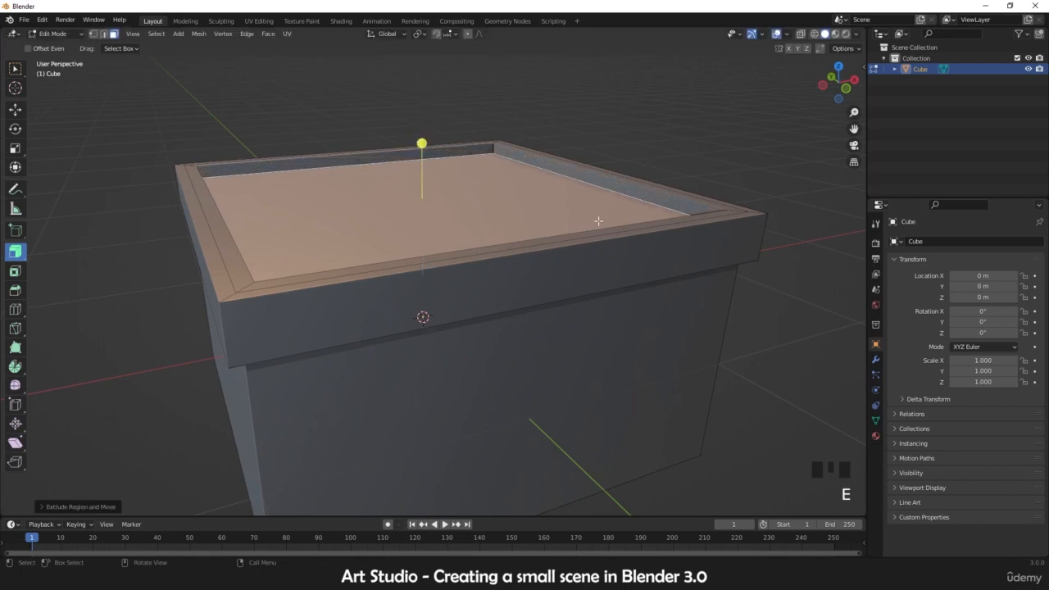
{"action": "mouse_move", "coordinate": [442, 223]}
{"action": "middle_mouse_down"}
{"action": "mouse_move", "coordinate": [509, 238]}
{"action": "mouse_move", "coordinate": [431, 228]}
{"action": "middle_mouse_up"}
{"action": "key", "text": "ctrl+z"}
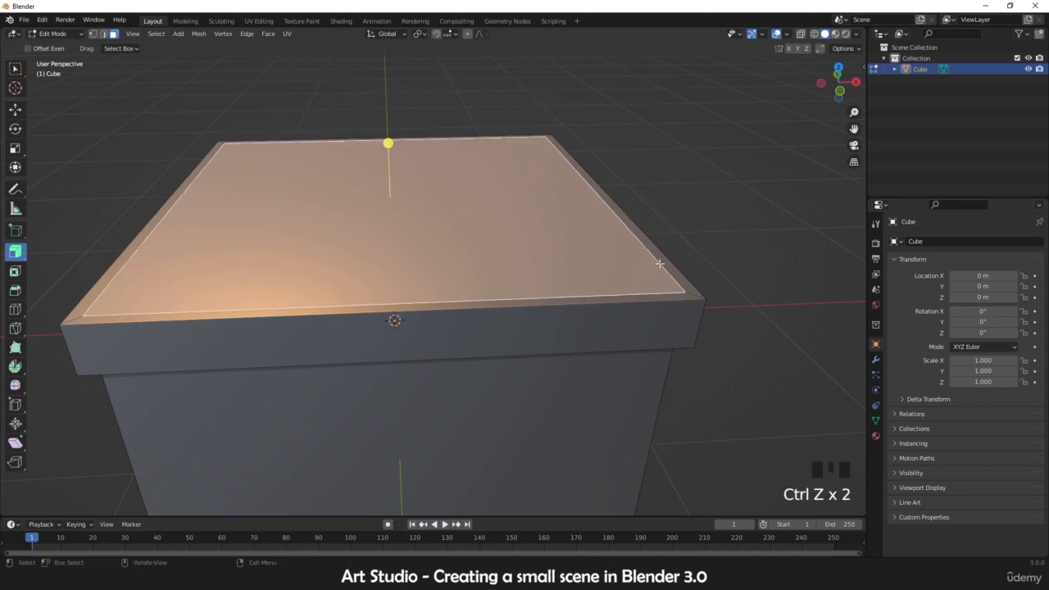
Scale the top face inward to about 0.94 to widen the rim around it
{"action": "scroll", "coordinate": [645, 286], "scroll_direction": "down", "scroll_amount": 1}
{"action": "key", "text": "s"}
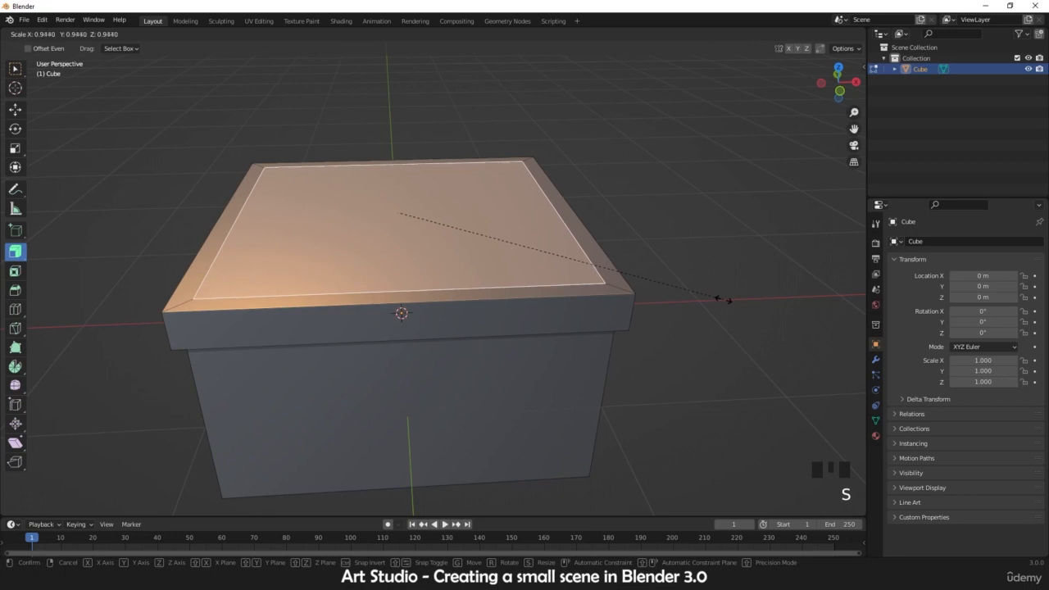
{"action": "left_click", "coordinate": [722, 298]}
Extrude the top face about 0.1 m downward into the box and return to Object Mode
{"action": "key", "text": "e"}
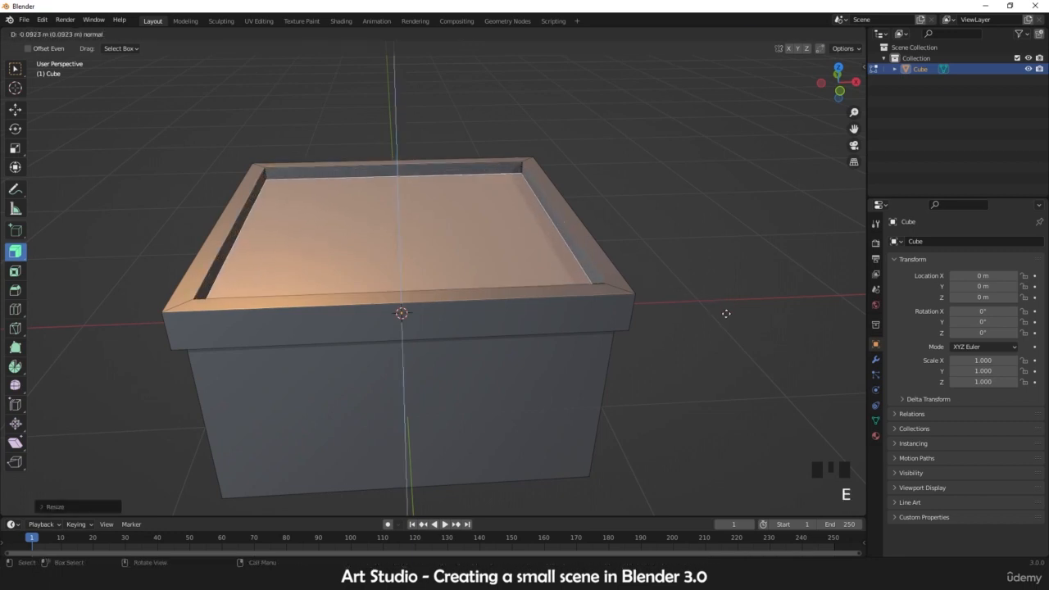
{"action": "left_click", "coordinate": [729, 315]}
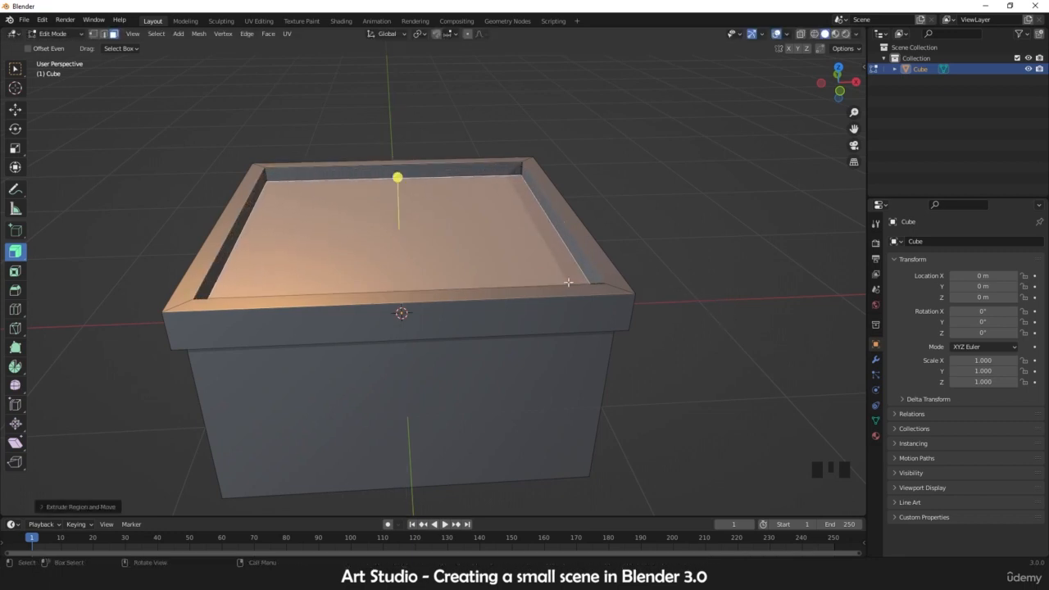
{"action": "key", "text": "Tab"}
{"action": "scroll", "coordinate": [506, 271], "scroll_direction": "up", "scroll_amount": 2}
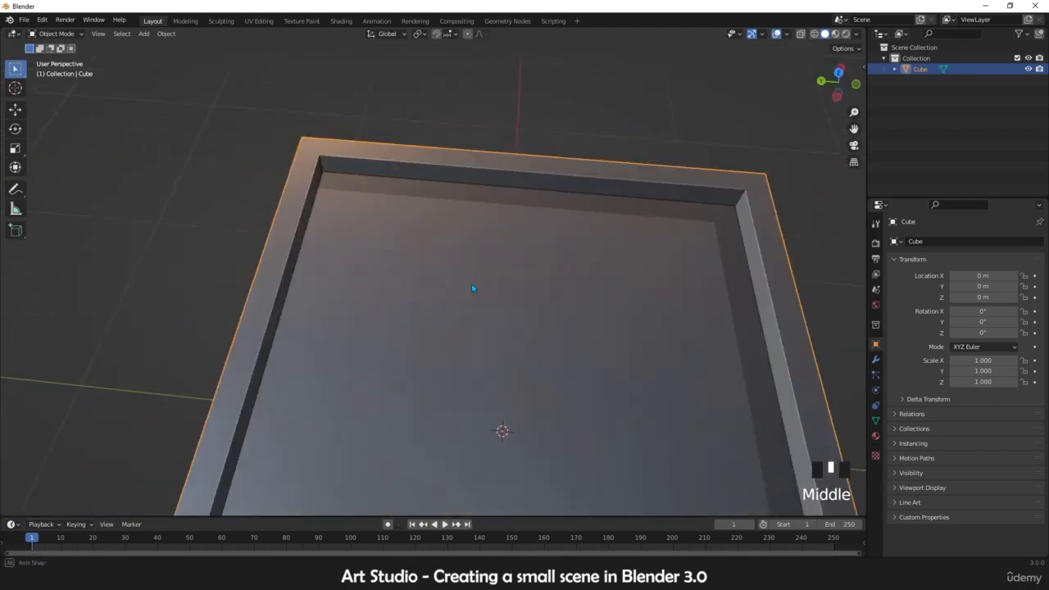